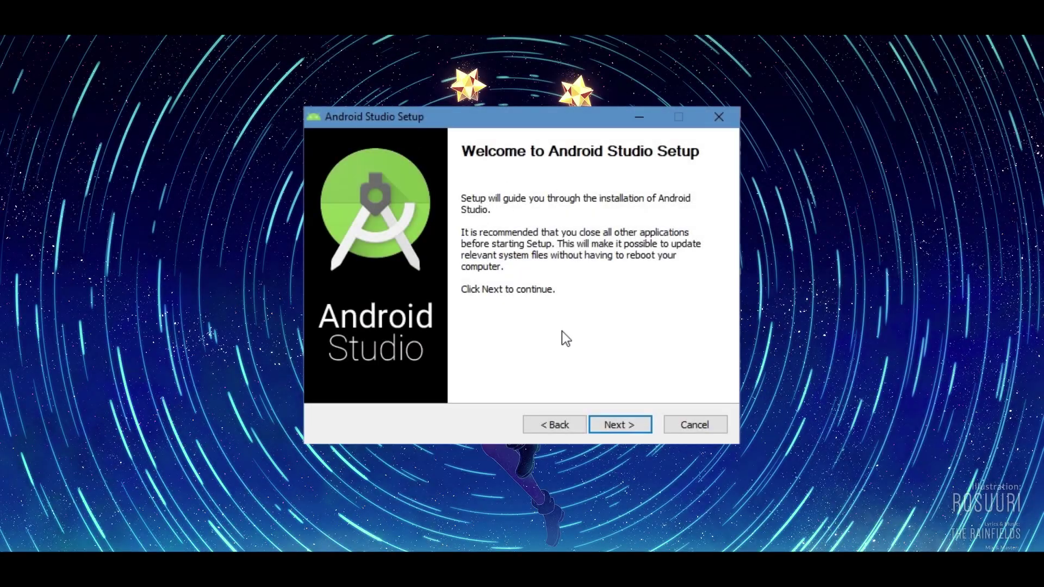
# Install Android Studio with Android Virtual Device, keeping the default location and Start Menu folder
pyautogui.click(636, 422)
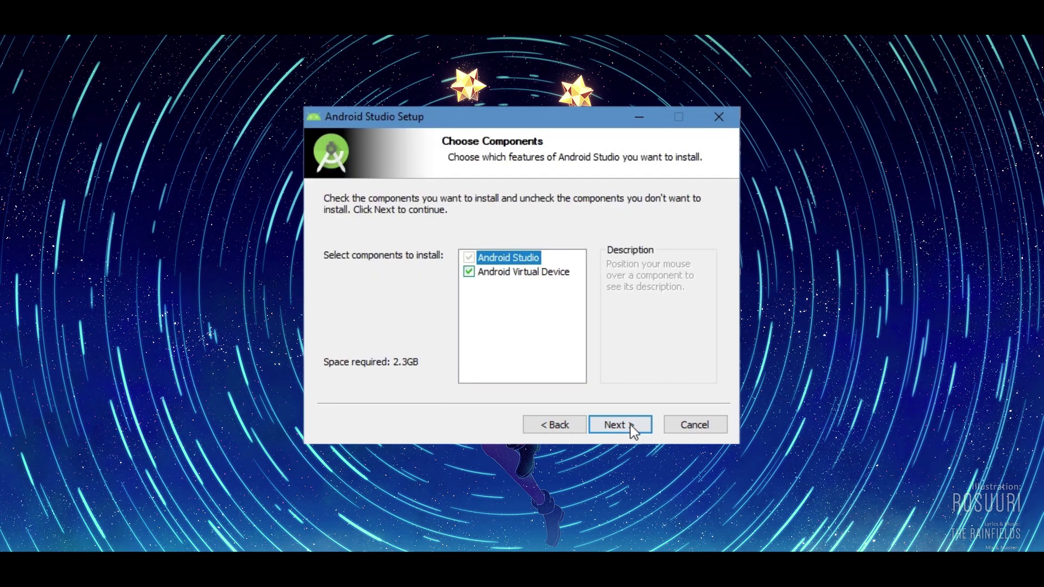
pyautogui.click(628, 423)
pyautogui.click(627, 423)
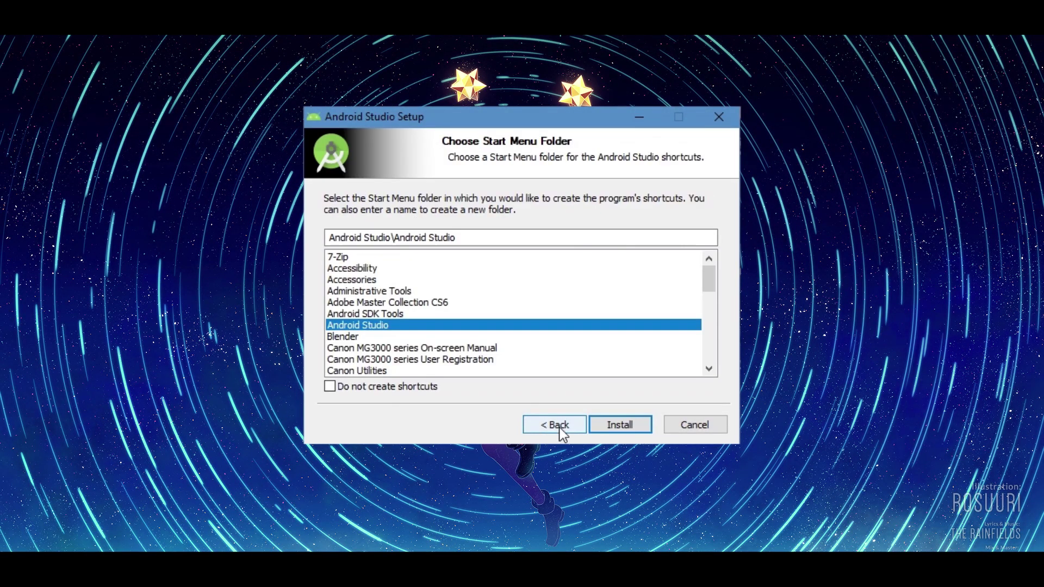
pyautogui.click(631, 424)
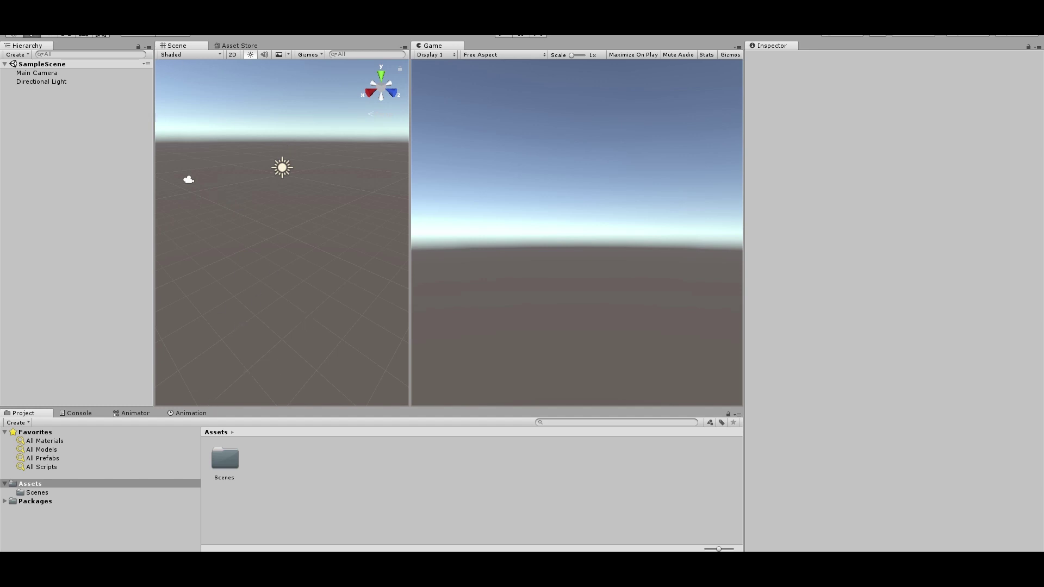
# Show Unity's External Tools preferences with the Android SDK, JDK and NDK paths
pyautogui.click(27, 30)
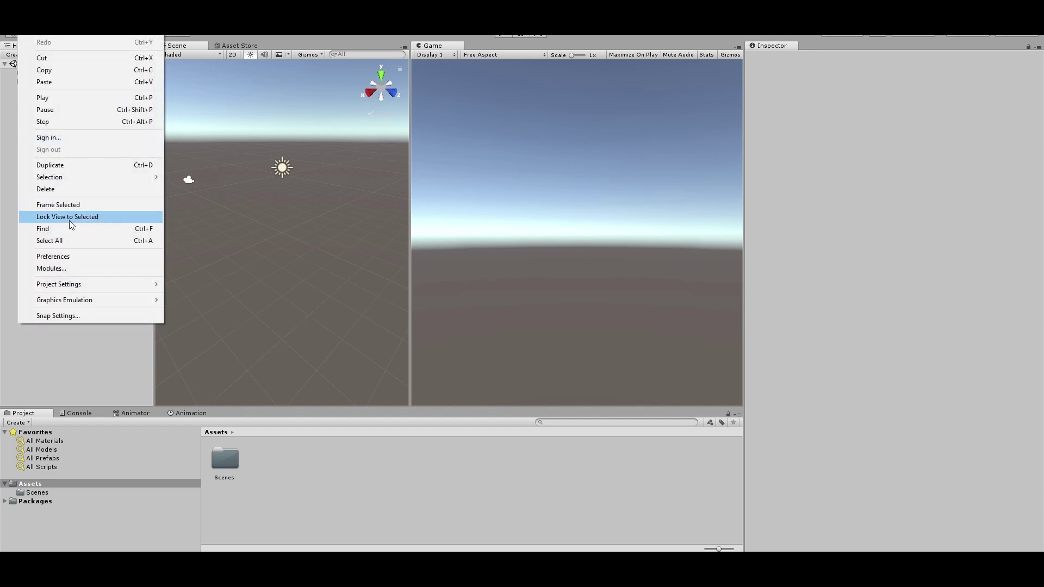
pyautogui.click(70, 257)
pyautogui.click(117, 104)
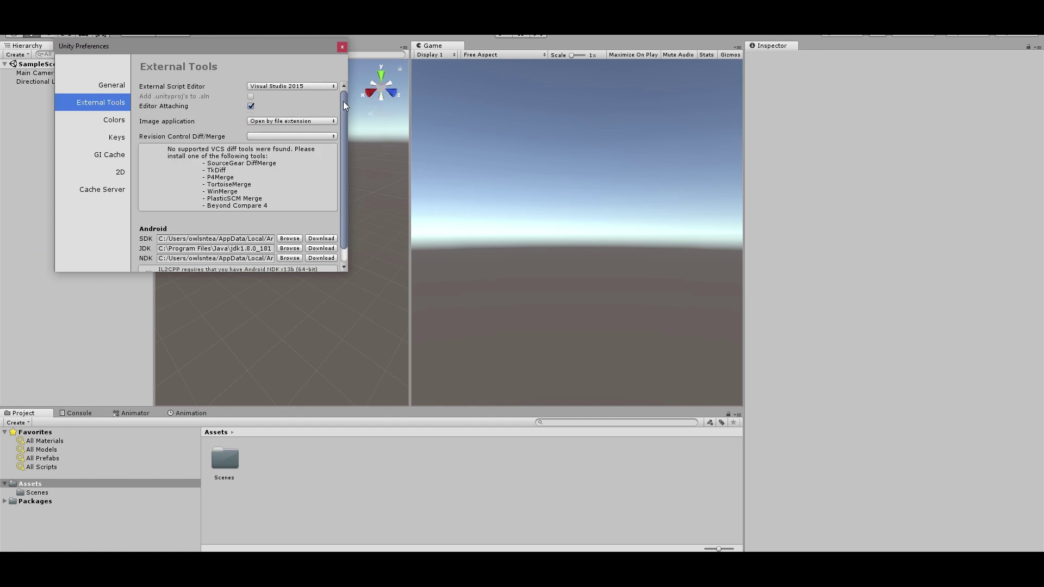
pyautogui.moveTo(344, 101); pyautogui.dragTo(344, 122)
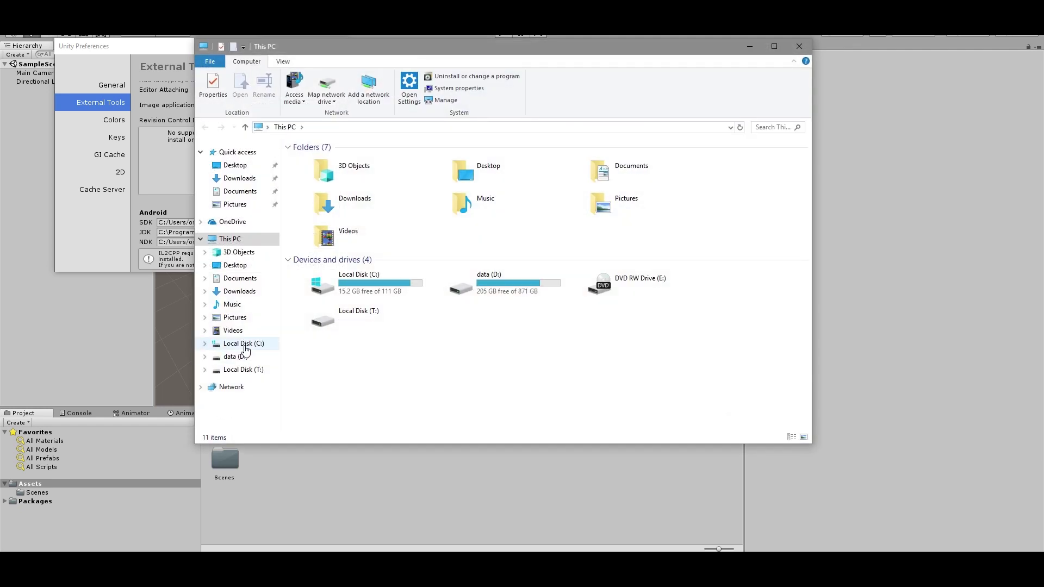
# Go to the user's home folder on C: and turn on Hidden items
pyautogui.click(245, 348)
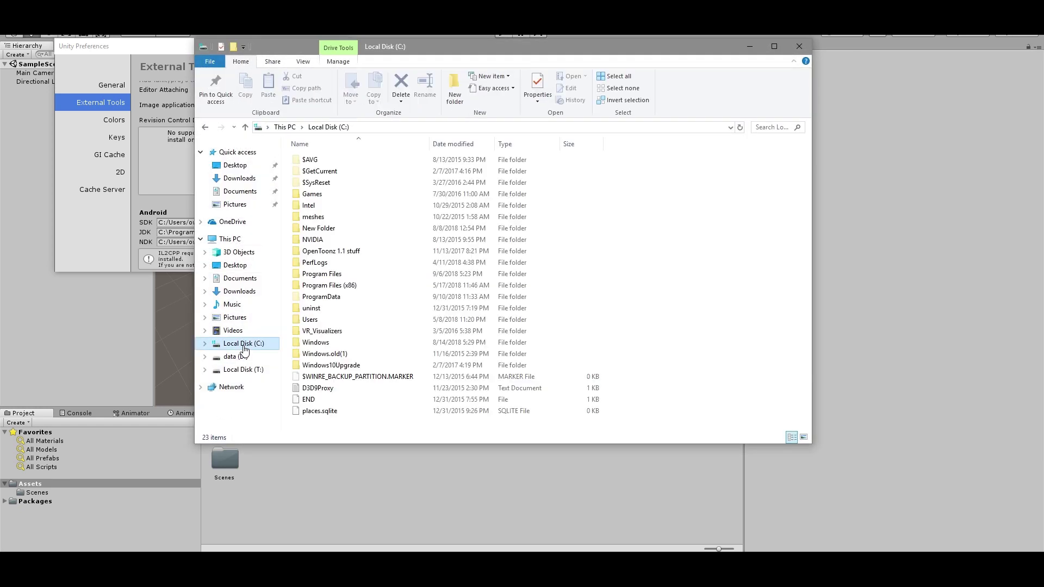
pyautogui.doubleClick(311, 321)
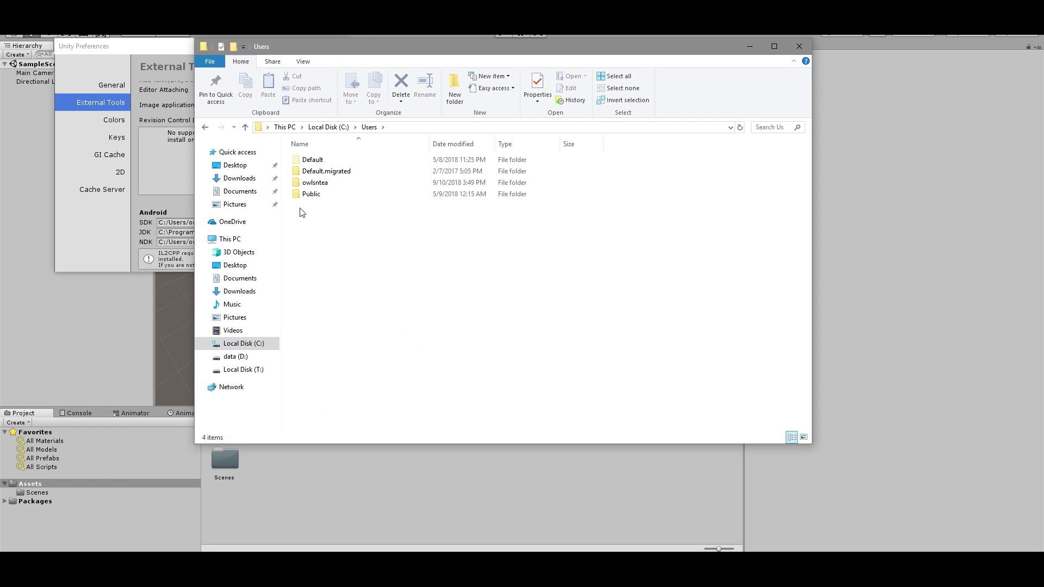
pyautogui.click(327, 186)
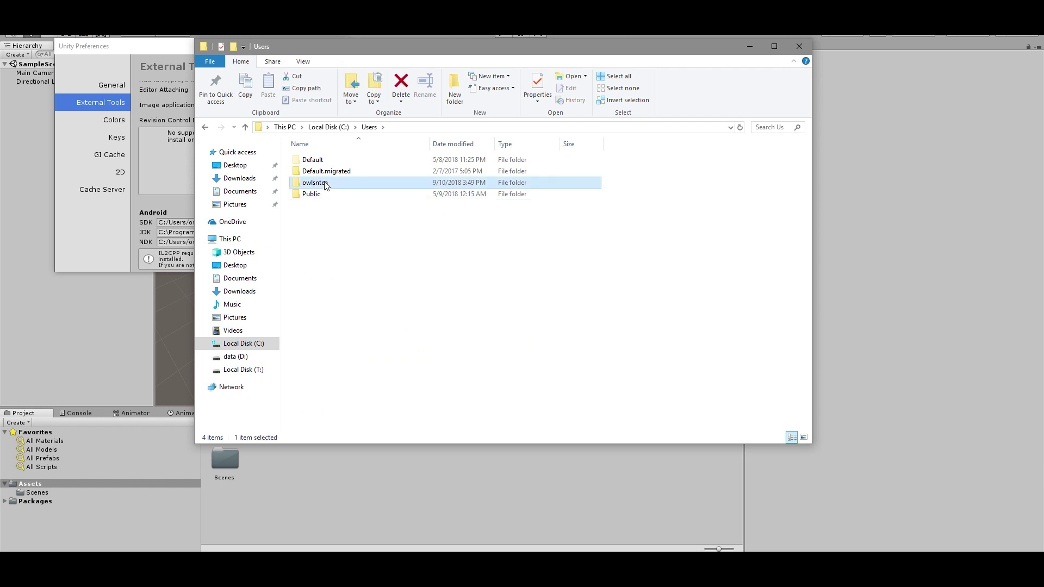
pyautogui.doubleClick(326, 186)
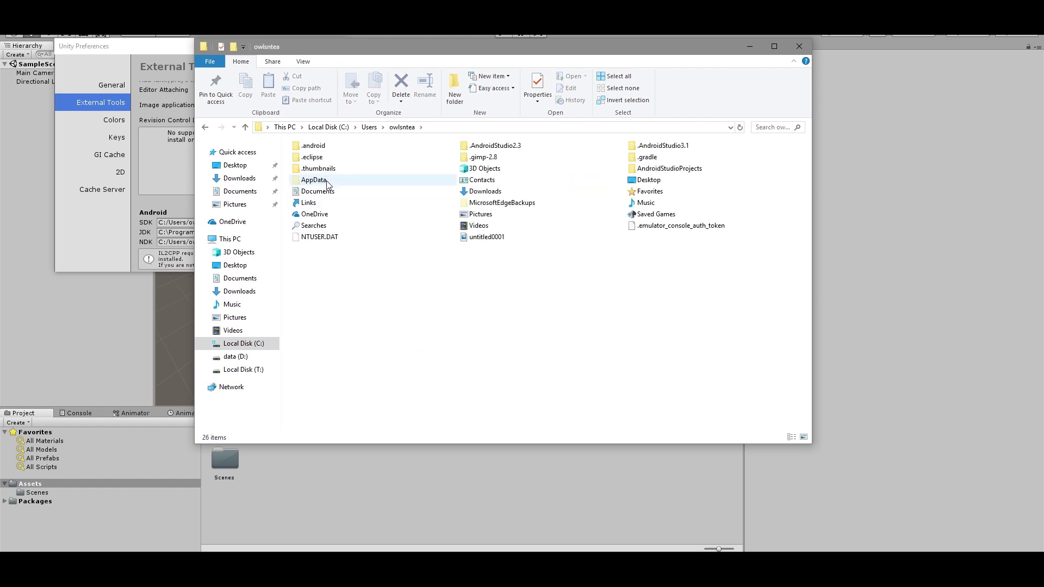
pyautogui.click(326, 181)
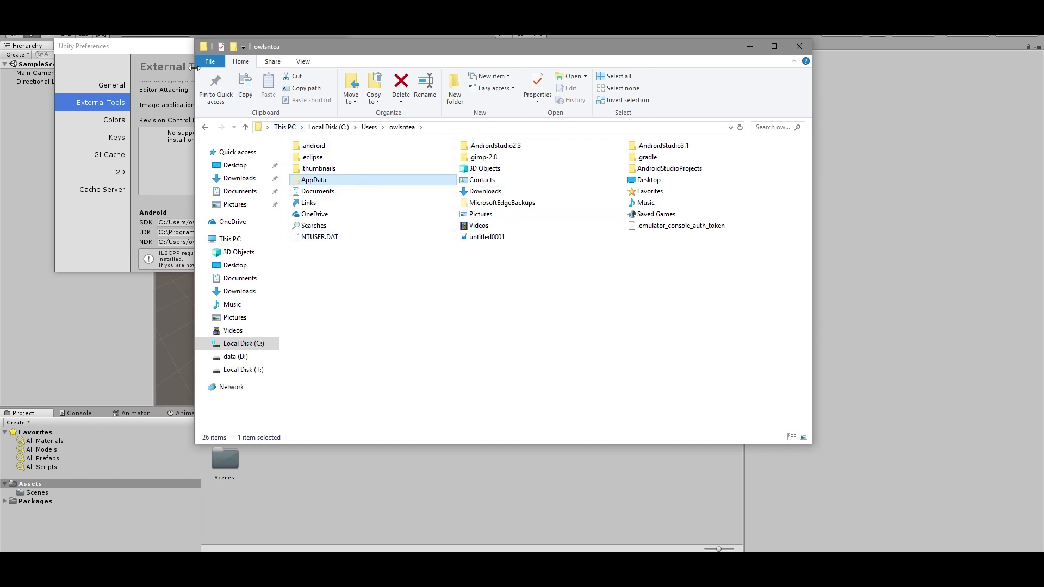
pyautogui.click(302, 63)
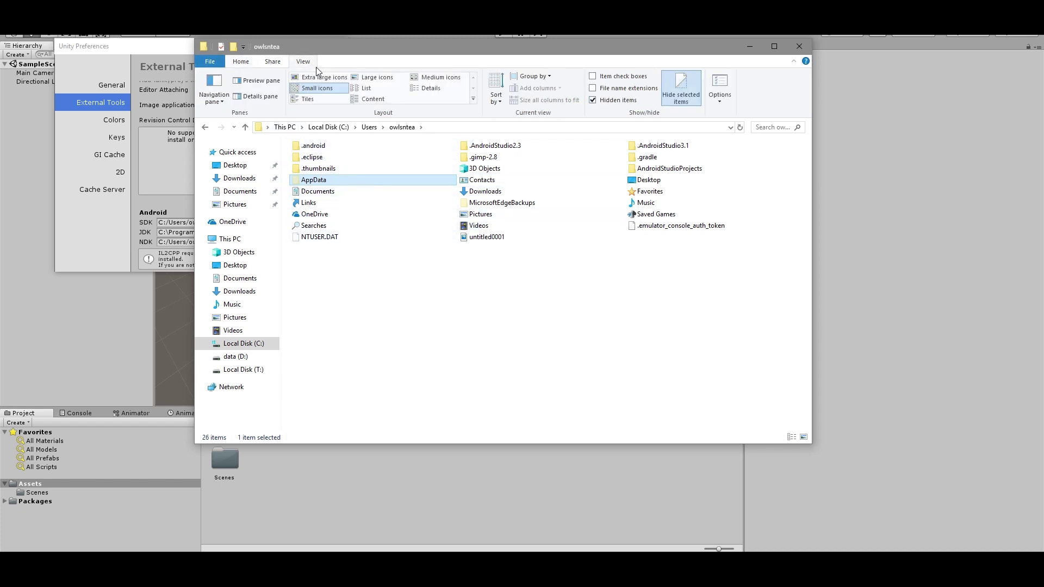
pyautogui.click(593, 100)
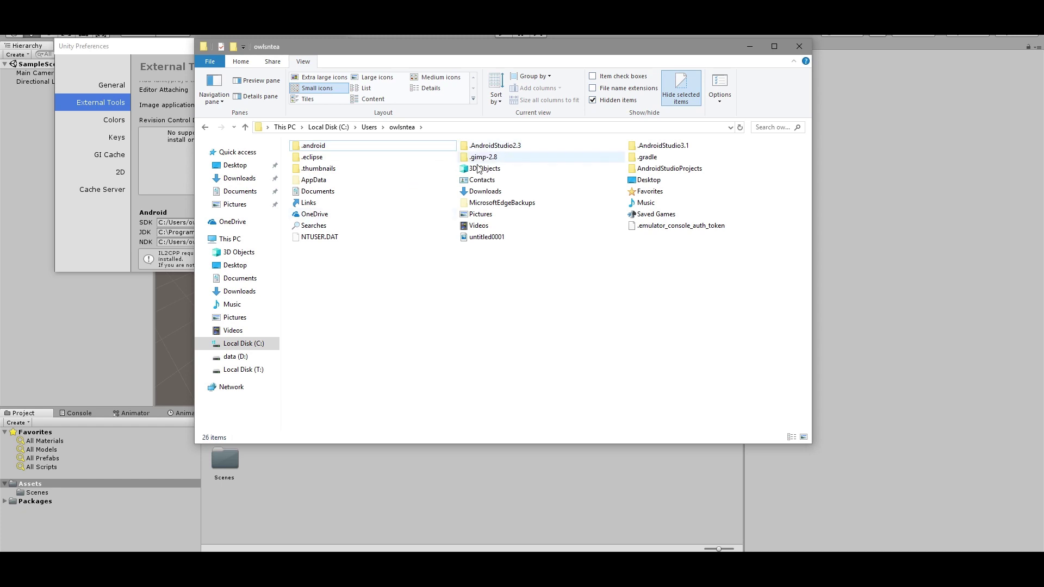
# Open AppData > Local > Android and move the window beside Unity's preferences
pyautogui.click(318, 183)
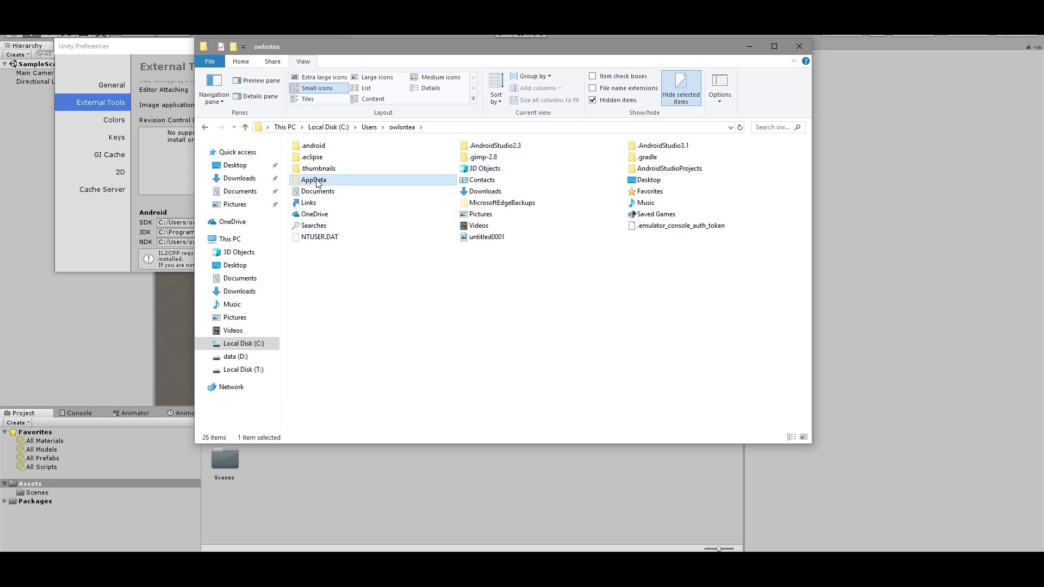
pyautogui.doubleClick(318, 184)
pyautogui.doubleClick(311, 160)
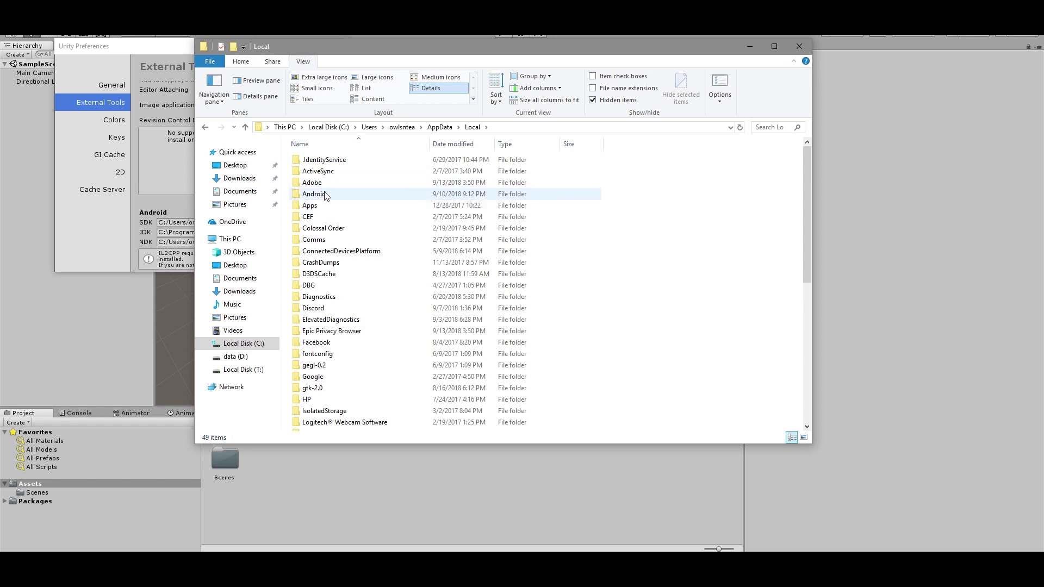
pyautogui.click(327, 195)
pyautogui.doubleClick(326, 195)
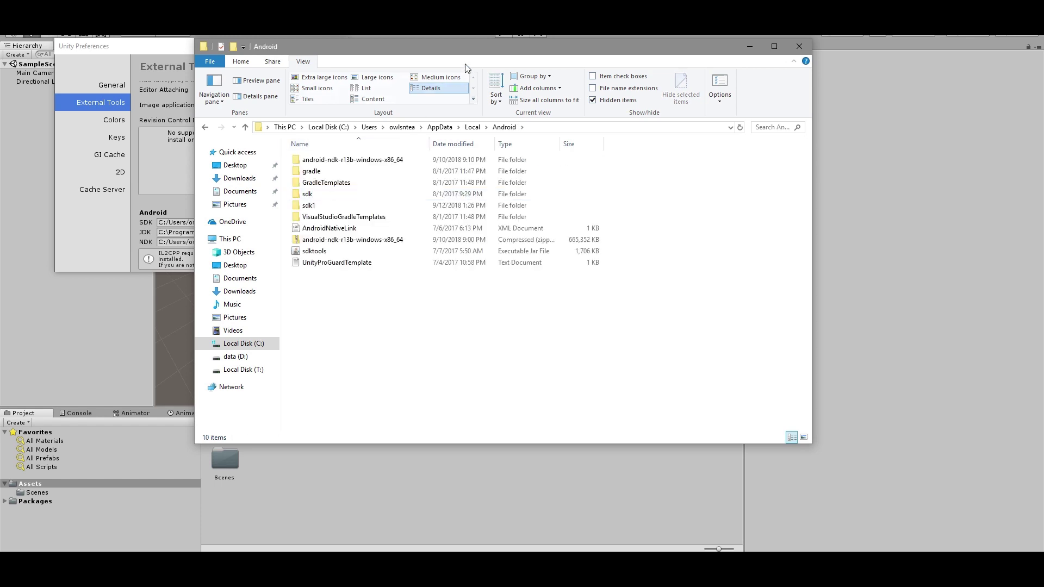
pyautogui.moveTo(454, 51); pyautogui.dragTo(658, 51)
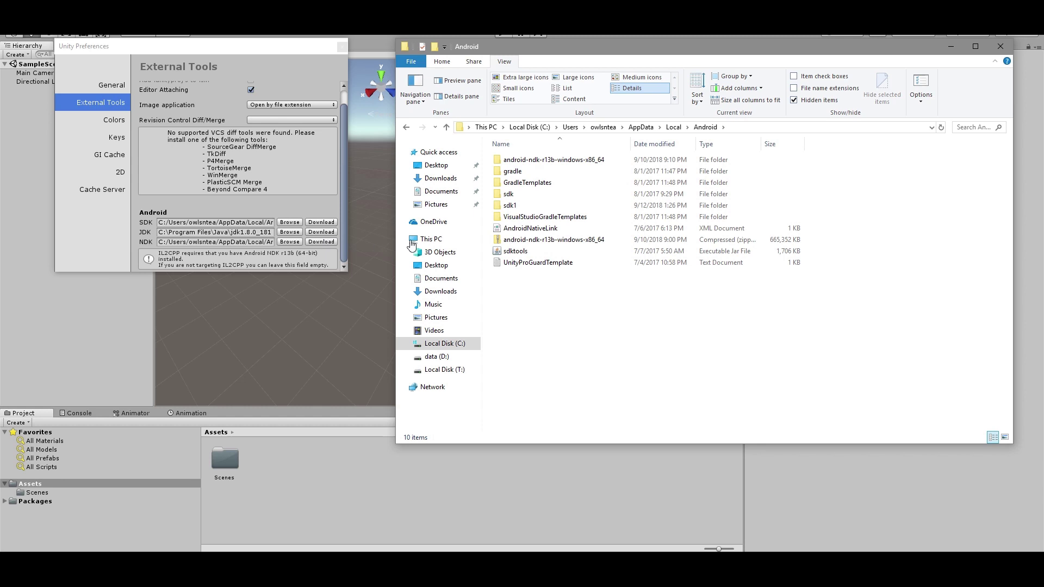
pyautogui.click(545, 242)
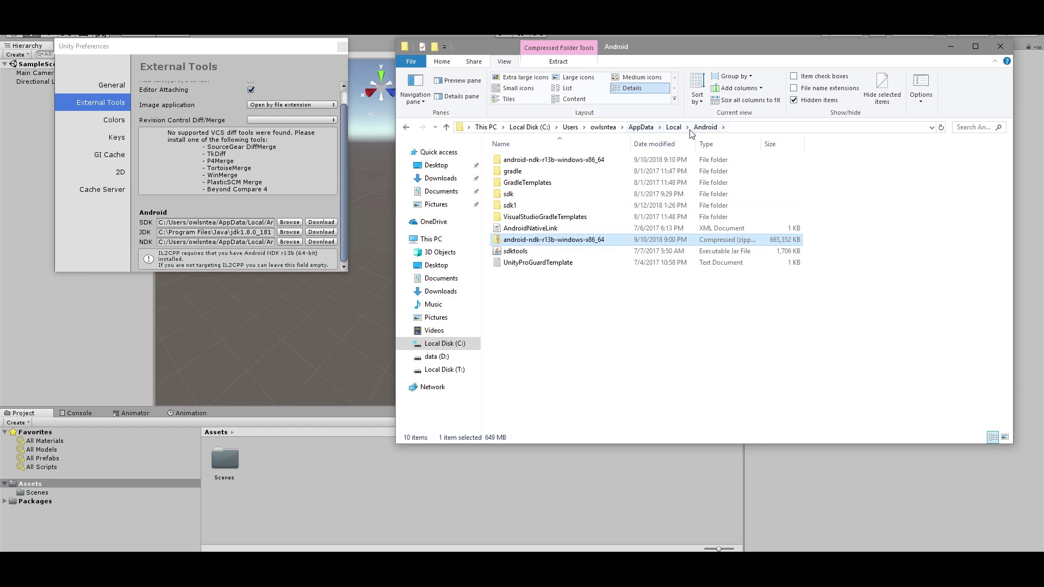
# Set the NDK path to Android\android-ndk-r13b-windows-x86_64\android-ndk-r13b and close Preferences
pyautogui.click(511, 163)
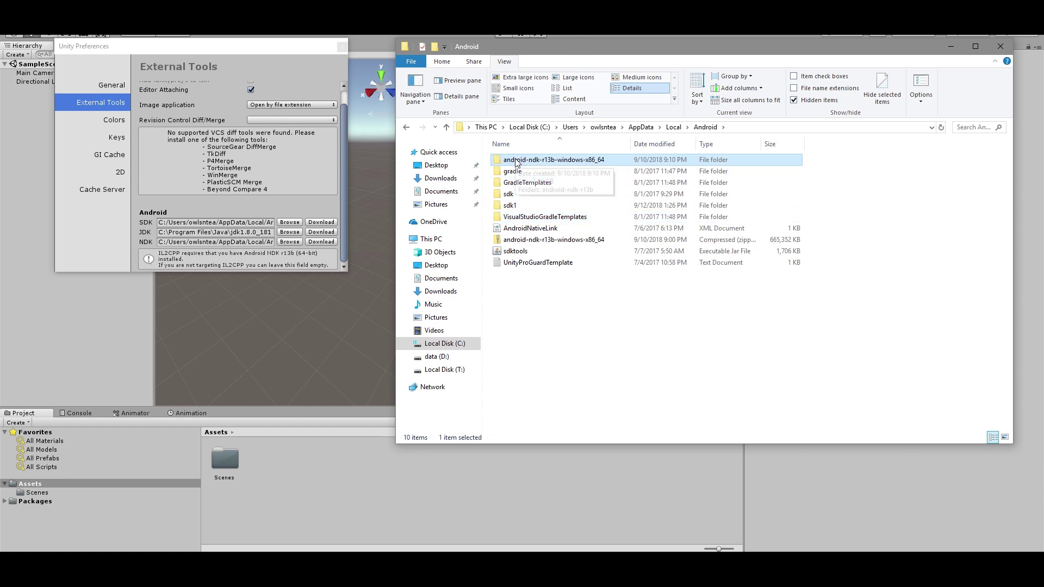
pyautogui.click(289, 241)
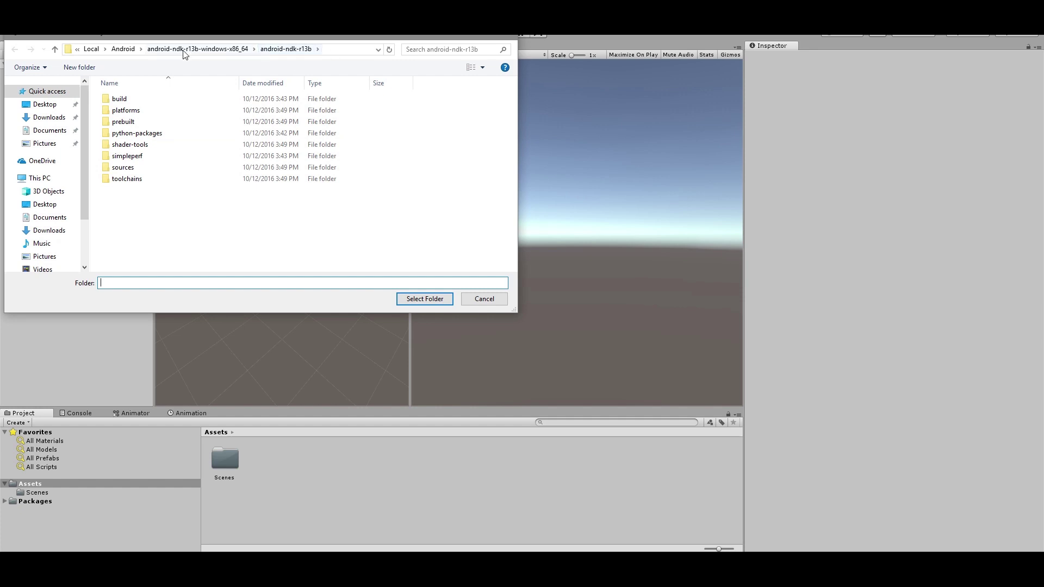
pyautogui.click(187, 50)
pyautogui.click(199, 50)
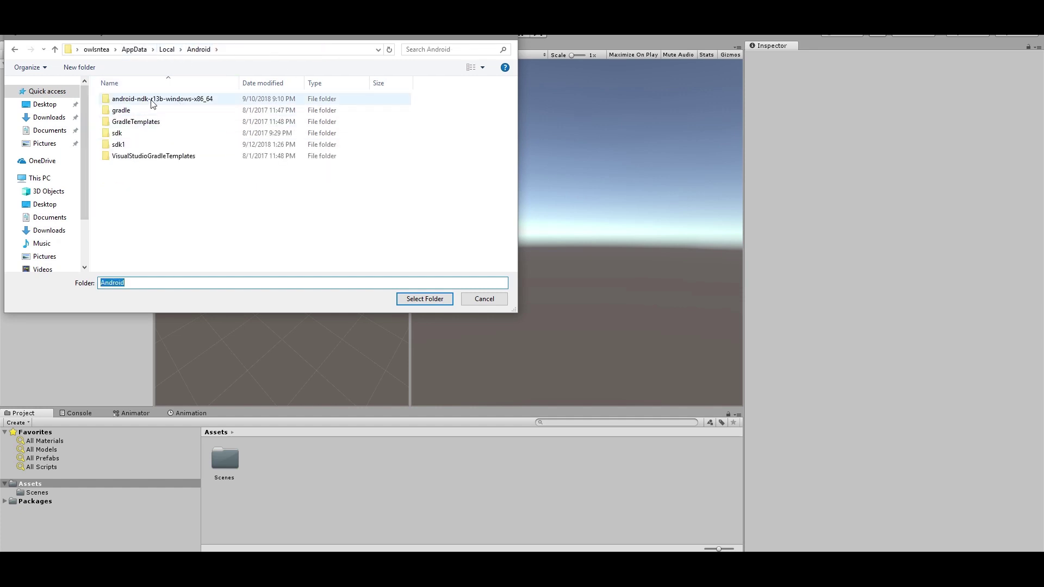
pyautogui.doubleClick(154, 103)
pyautogui.click(124, 102)
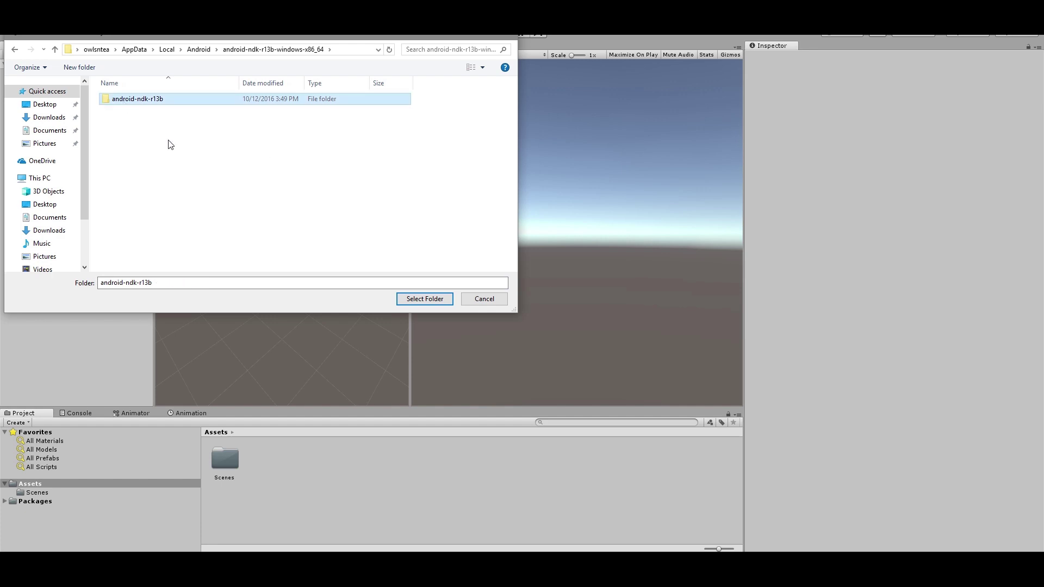
pyautogui.click(436, 301)
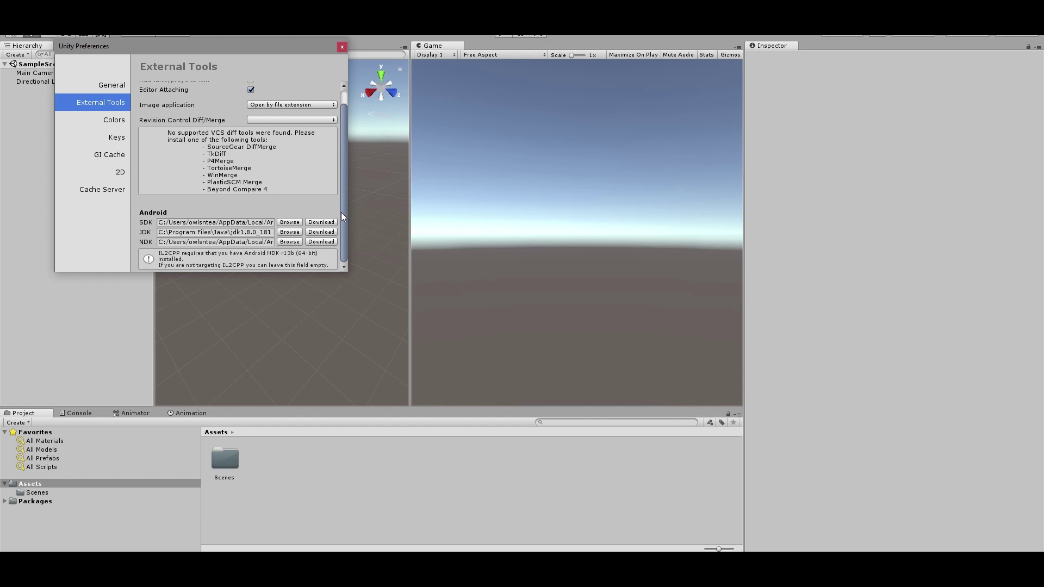
pyautogui.click(342, 48)
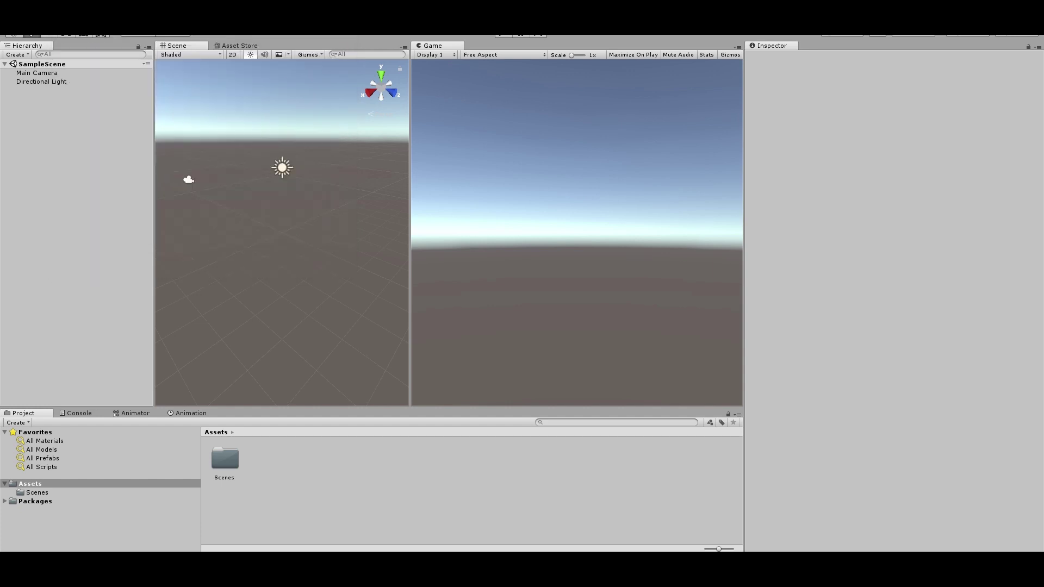
# Switch the build platform to Android in Build Settings and show the Android Player Settings
pyautogui.click(10, 28)
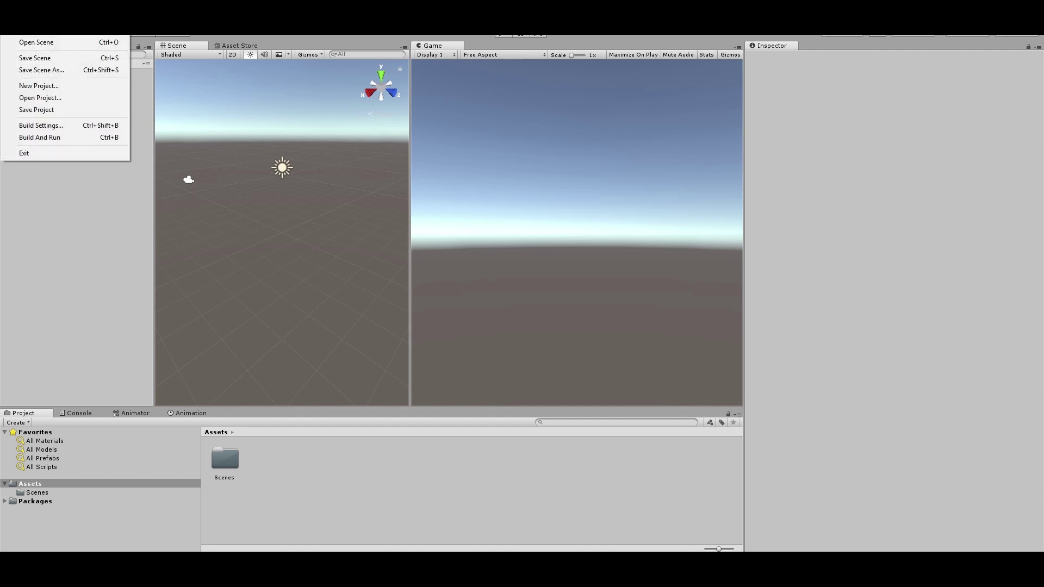
pyautogui.click(40, 125)
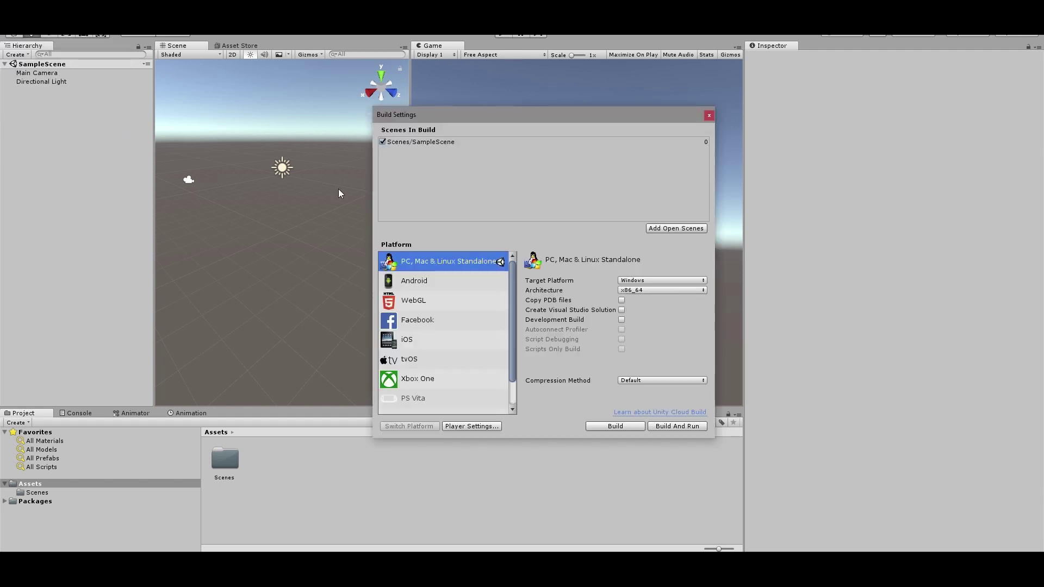
pyautogui.click(425, 282)
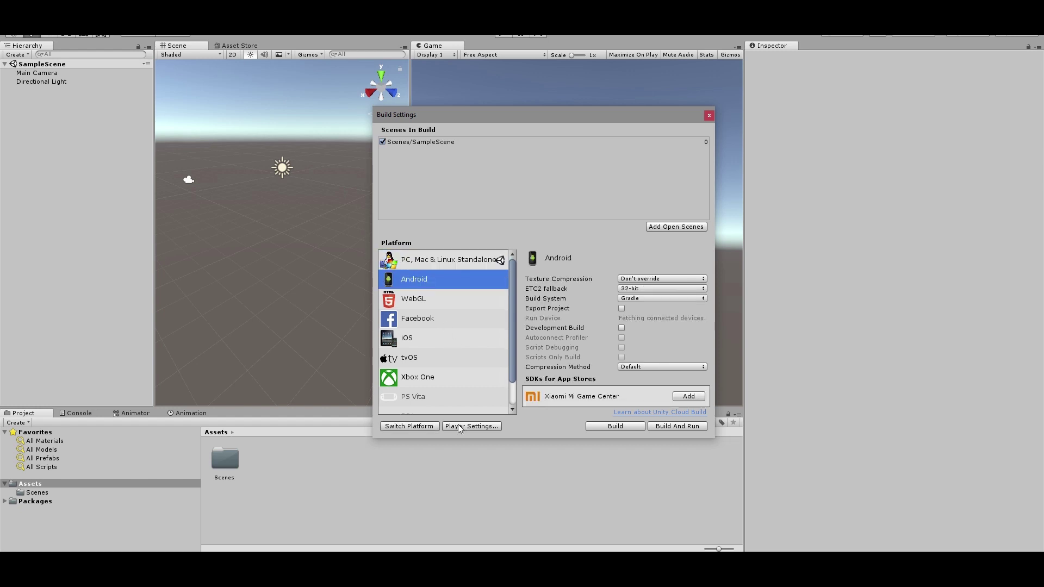
pyautogui.click(418, 430)
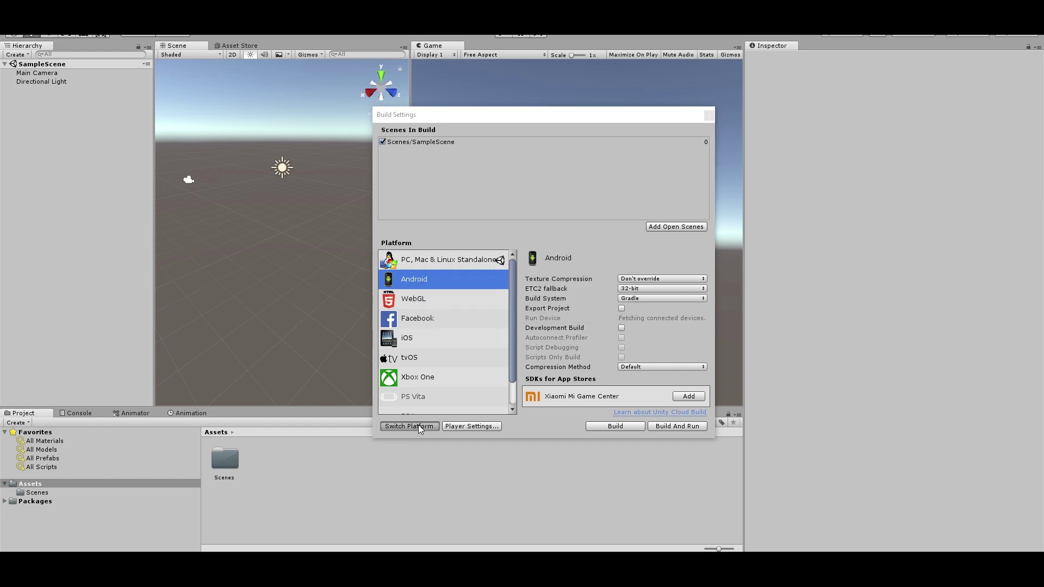
pyautogui.click(476, 427)
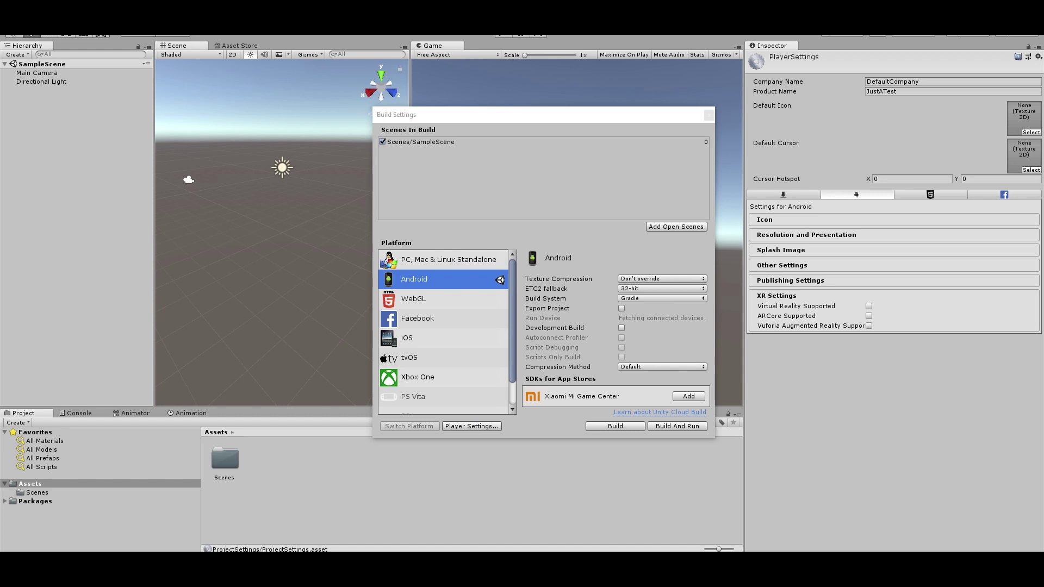
pyautogui.click(26, 25)
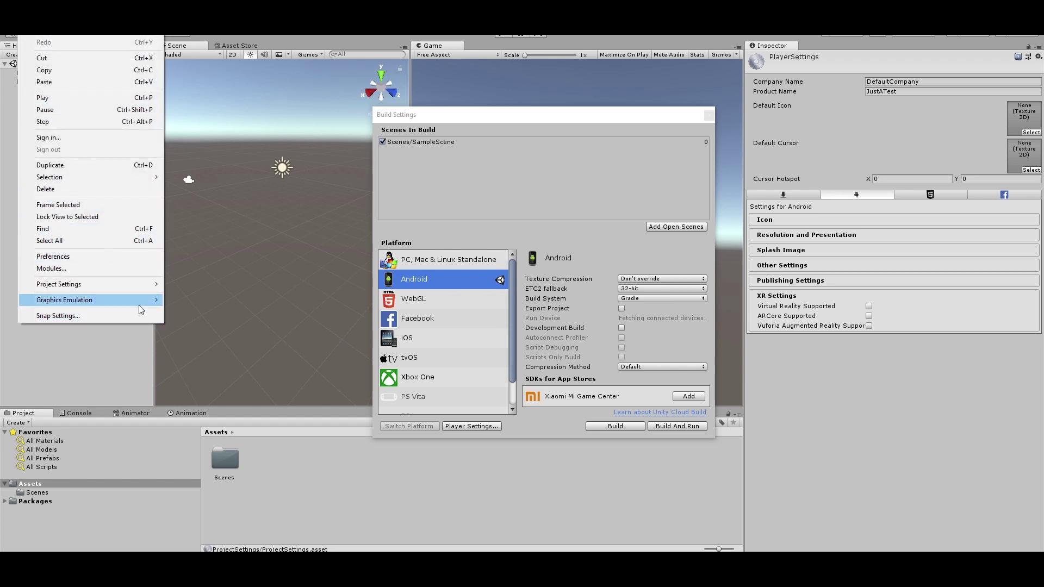
# Set the Company Name to owlteagames in Project Settings > Player
pyautogui.moveTo(129, 285)
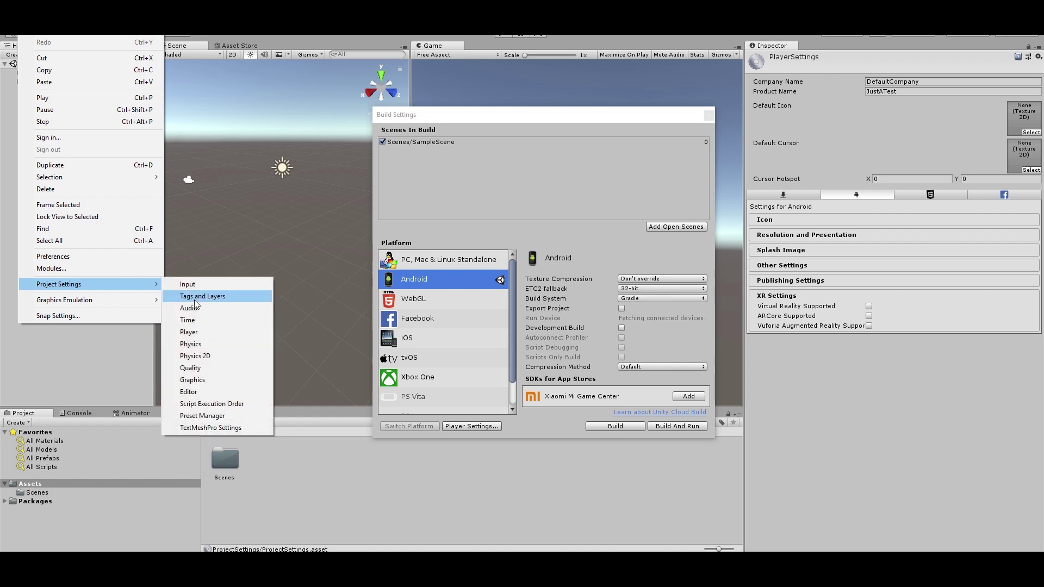
pyautogui.click(204, 333)
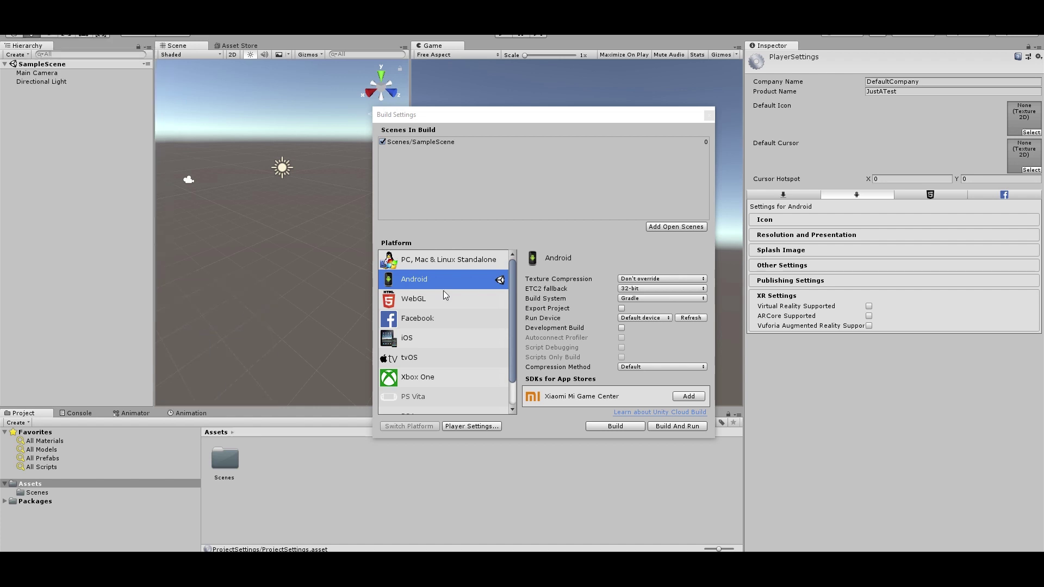
pyautogui.click(913, 81)
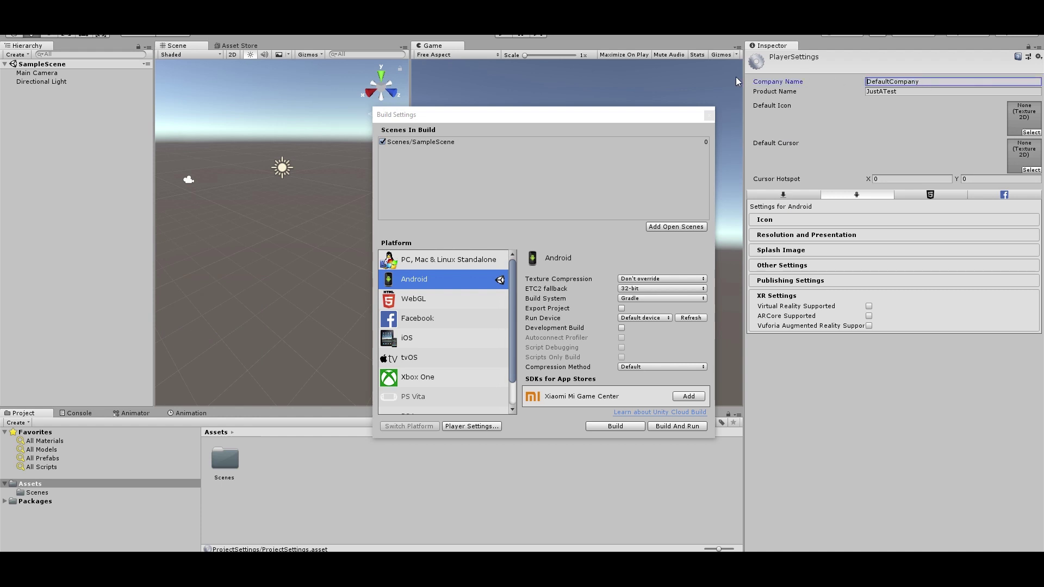
pyautogui.press('Delete')
pyautogui.press('Delete')
pyautogui.press('Delete')
pyautogui.press('Delete')
pyautogui.press('Delete')
pyautogui.press('Delete')
pyautogui.press('Delete')
pyautogui.press('Delete')
pyautogui.press('Delete')
pyautogui.press('Delete')
pyautogui.press('Delete')
pyautogui.press('Delete')
pyautogui.press('Delete')
pyautogui.press('Delete')
pyautogui.write('owlteagames')
pyautogui.press('Tab')
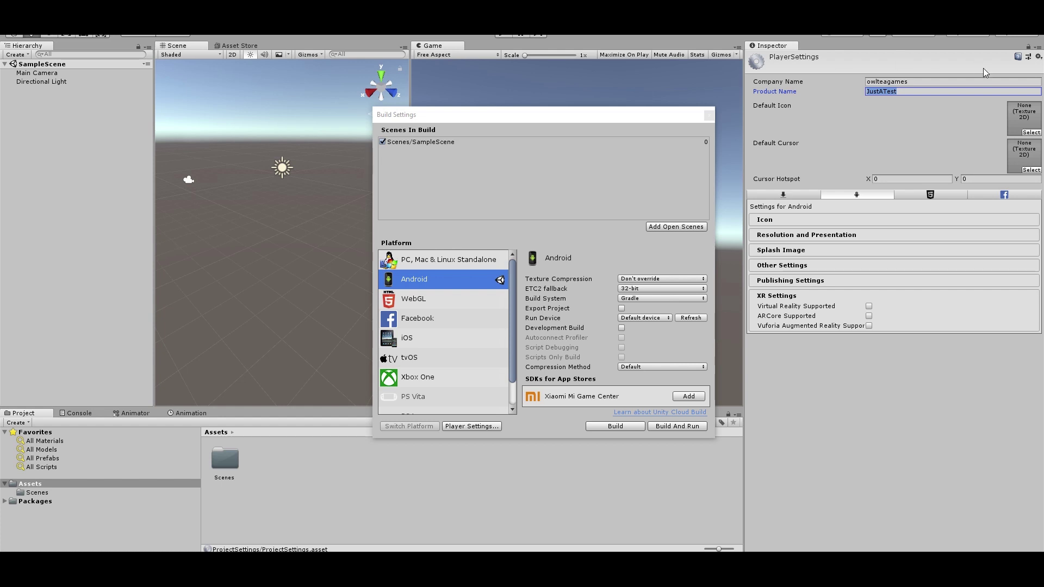
# Use the built-in Background texture as the Default Icon
pyautogui.click(1031, 132)
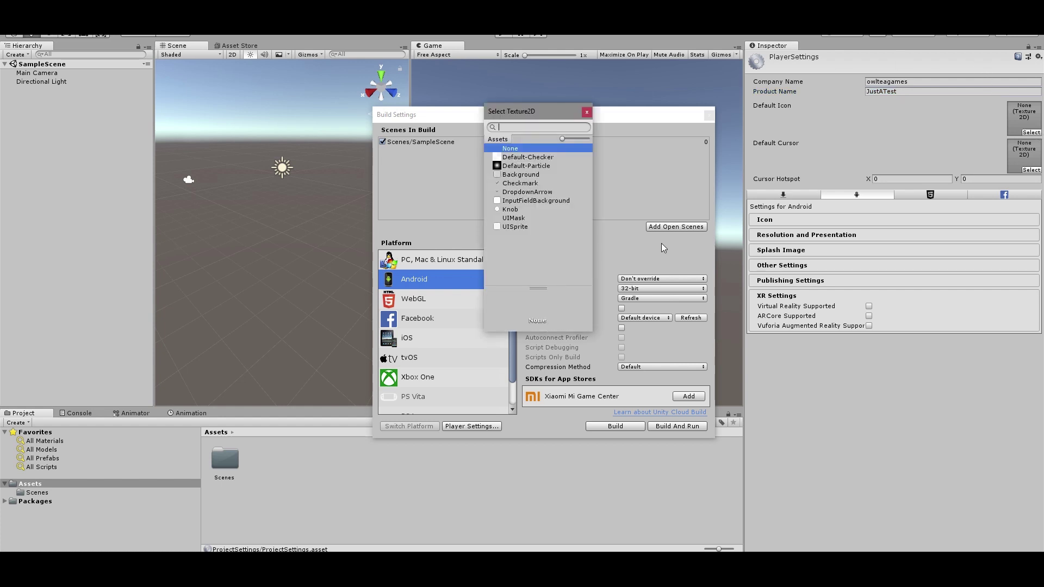
pyautogui.doubleClick(517, 174)
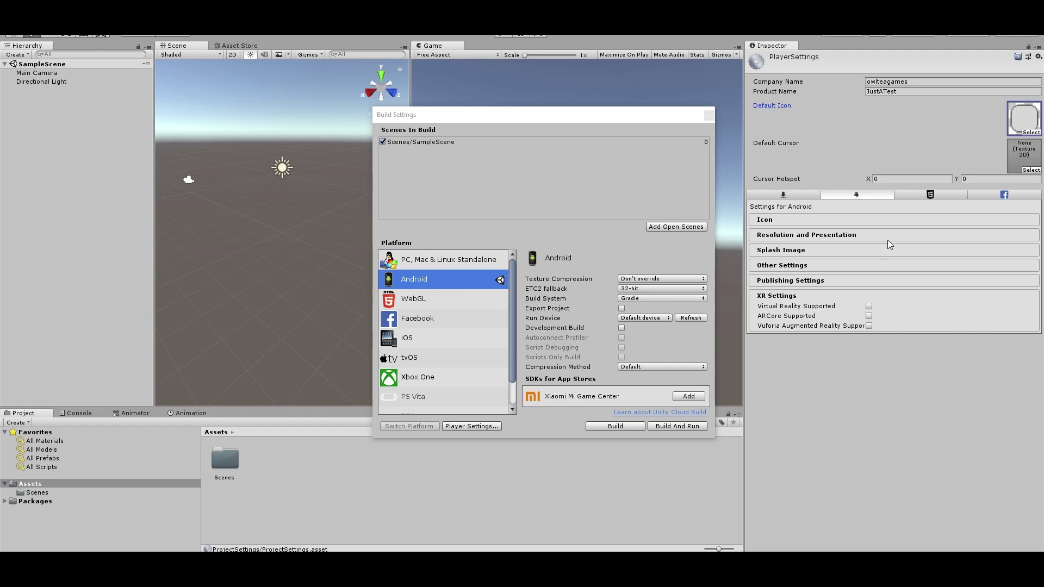
pyautogui.click(876, 265)
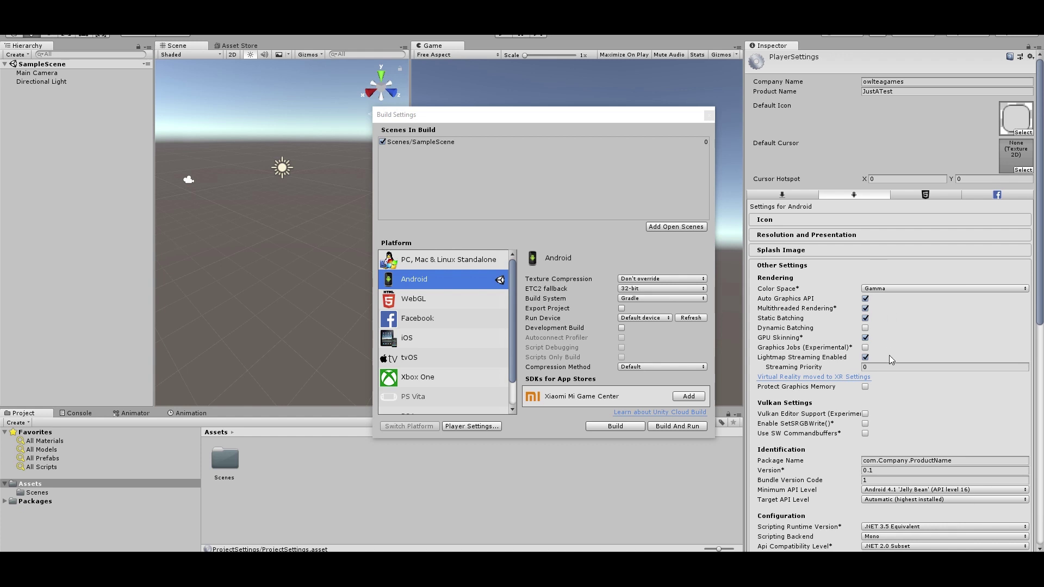
# Change the package name to com.Company.JustATest
pyautogui.click(978, 462)
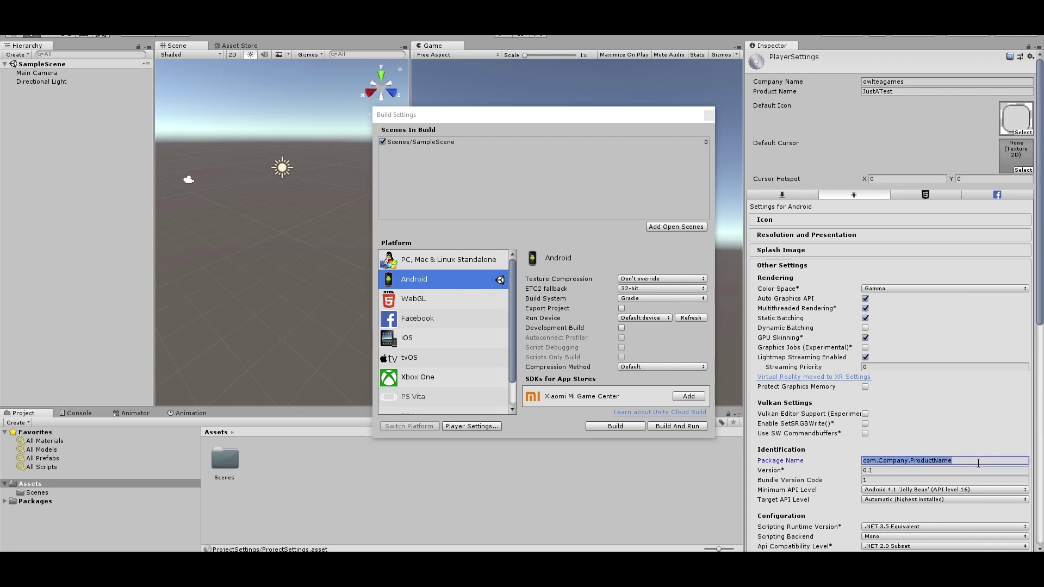
pyautogui.click(978, 463)
pyautogui.press('BackSpace')
pyautogui.press('BackSpace')
pyautogui.press('BackSpace')
pyautogui.press('BackSpace')
pyautogui.press('BackSpace')
pyautogui.press('BackSpace')
pyautogui.press('BackSpace')
pyautogui.press('BackSpace')
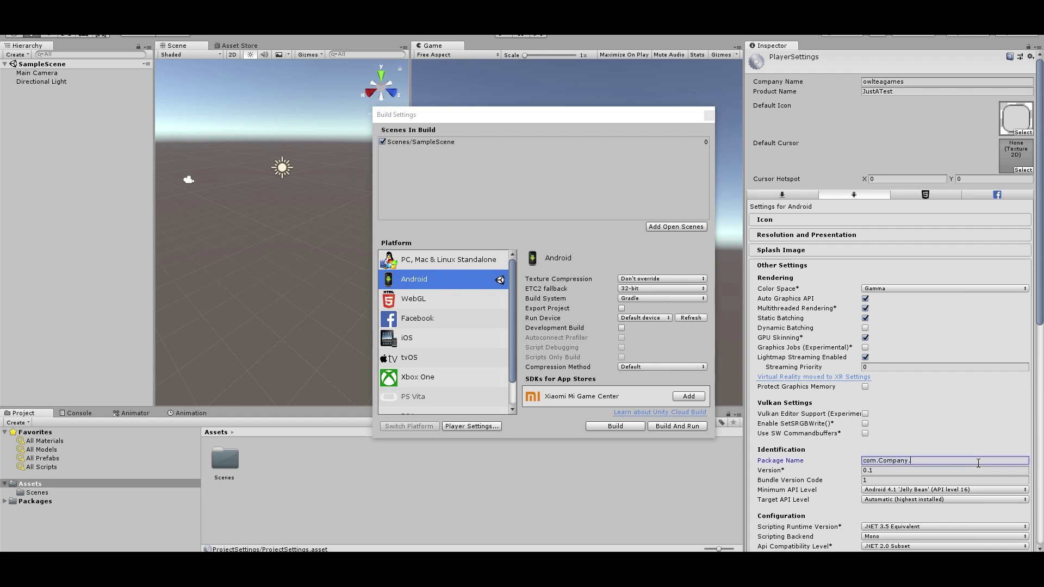
pyautogui.write('JustATest')
# Set the Minimum API Level to Android 4.4 'Kit Kat' (API level 19)
pyautogui.moveTo(1042, 270); pyautogui.dragTo(1042, 374)
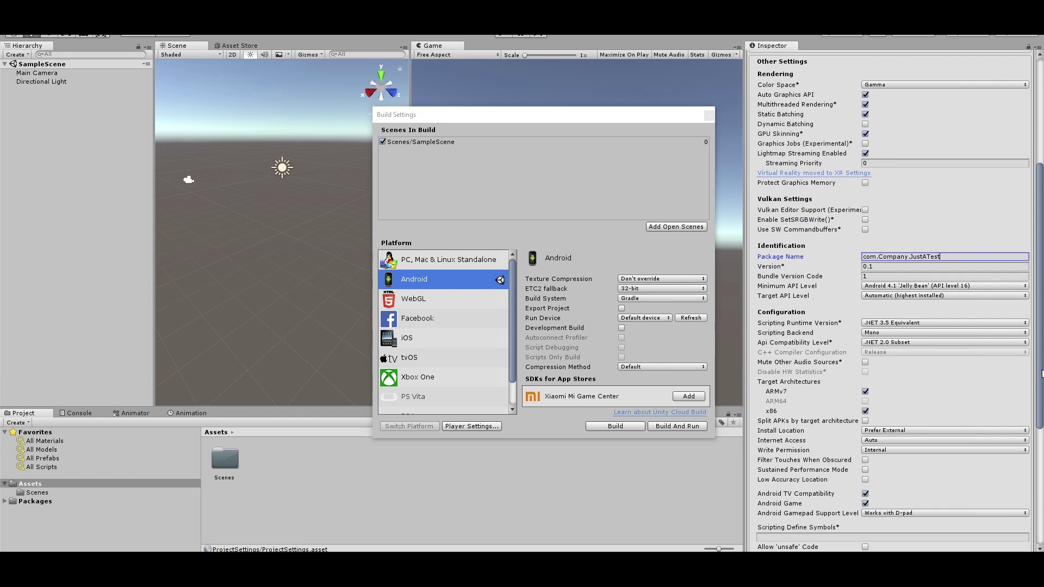
pyautogui.click(949, 288)
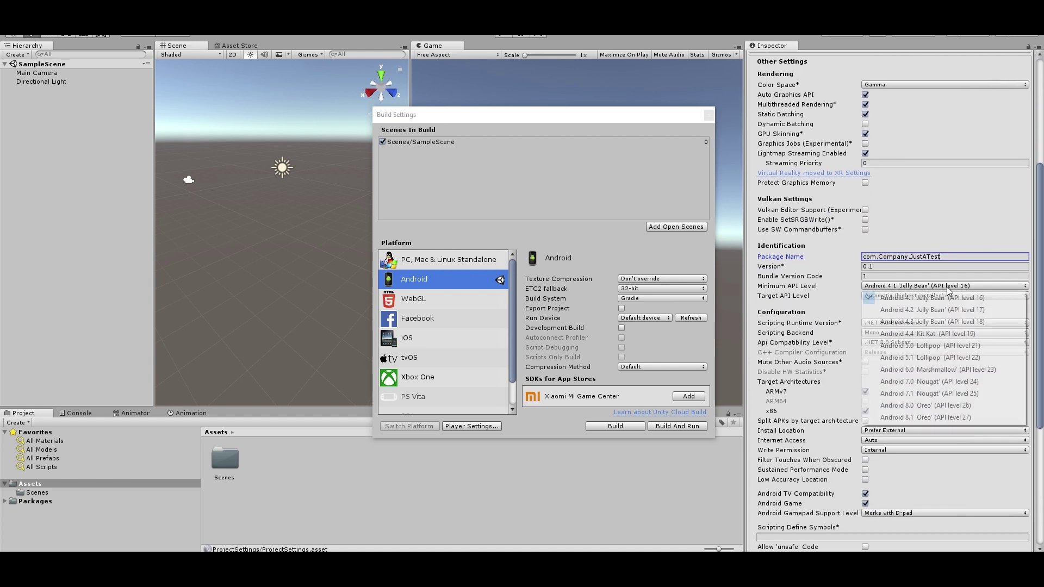
pyautogui.click(950, 334)
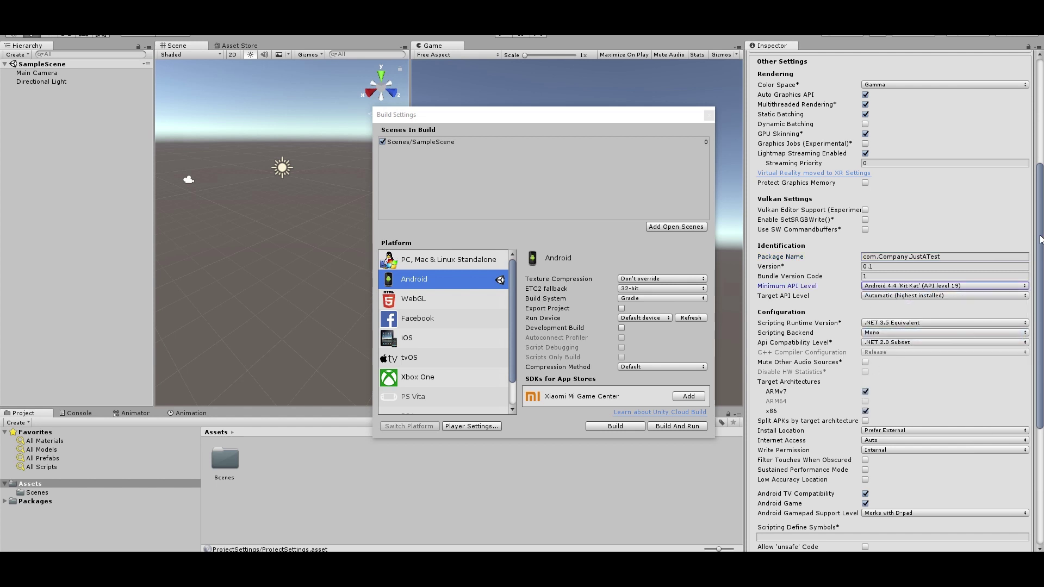
pyautogui.scroll(-2, 1041, 239)
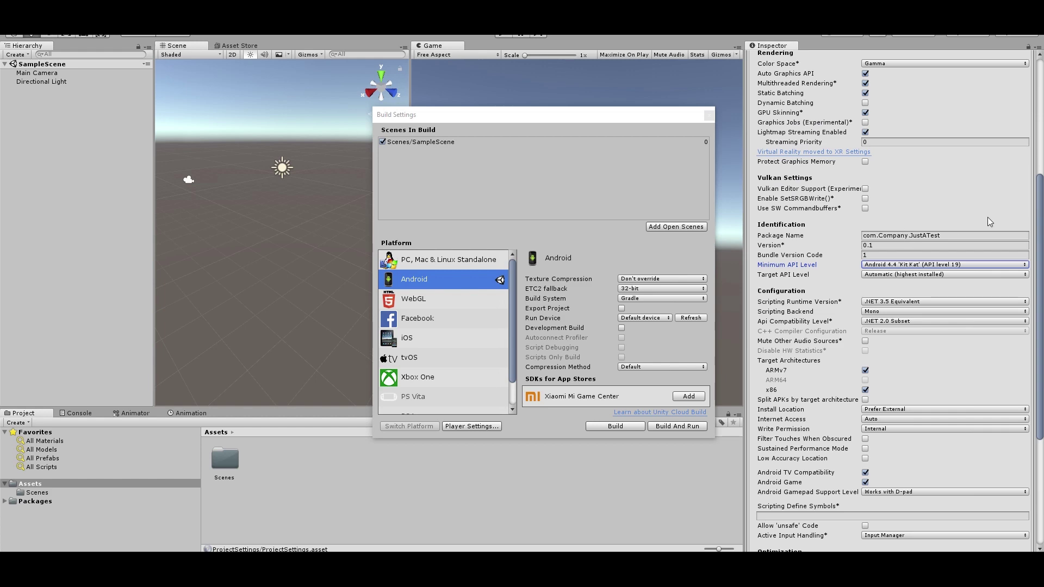
pyautogui.scroll(-10, 1042, 197)
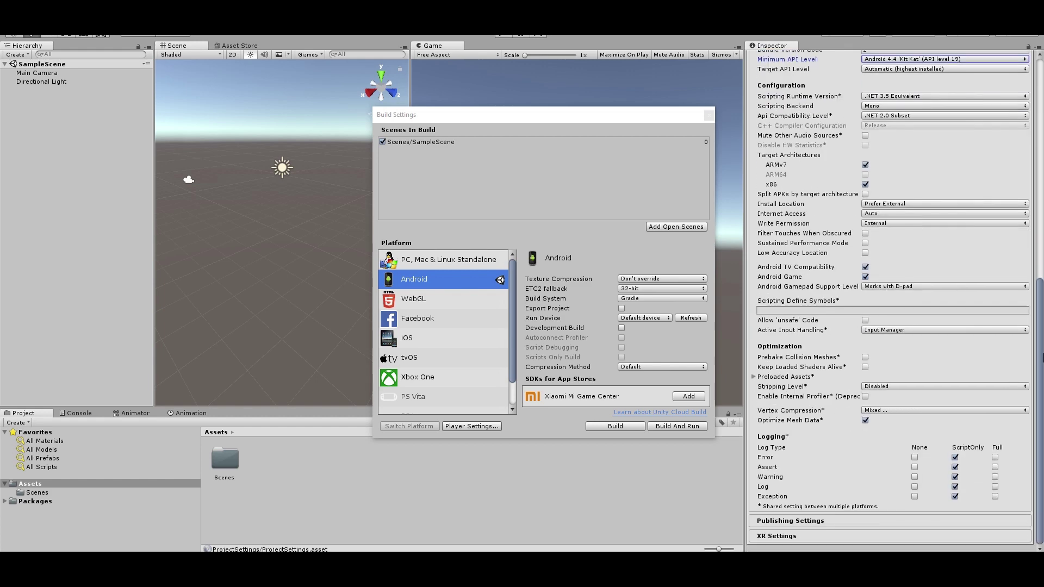
pyautogui.click(786, 536)
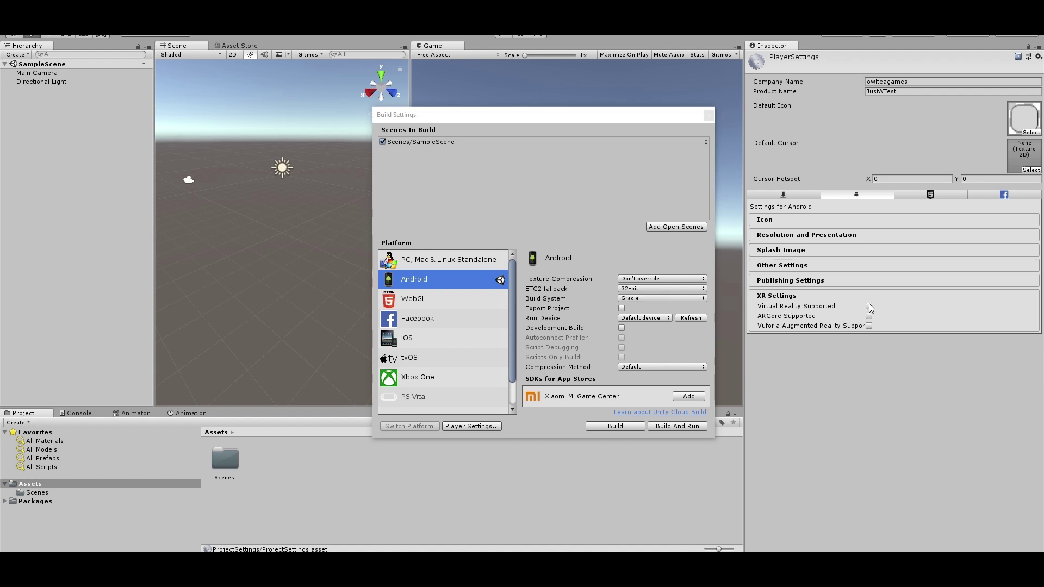
# Enable Virtual Reality Supported and add Cardboard to the Virtual Reality SDKs
pyautogui.click(870, 307)
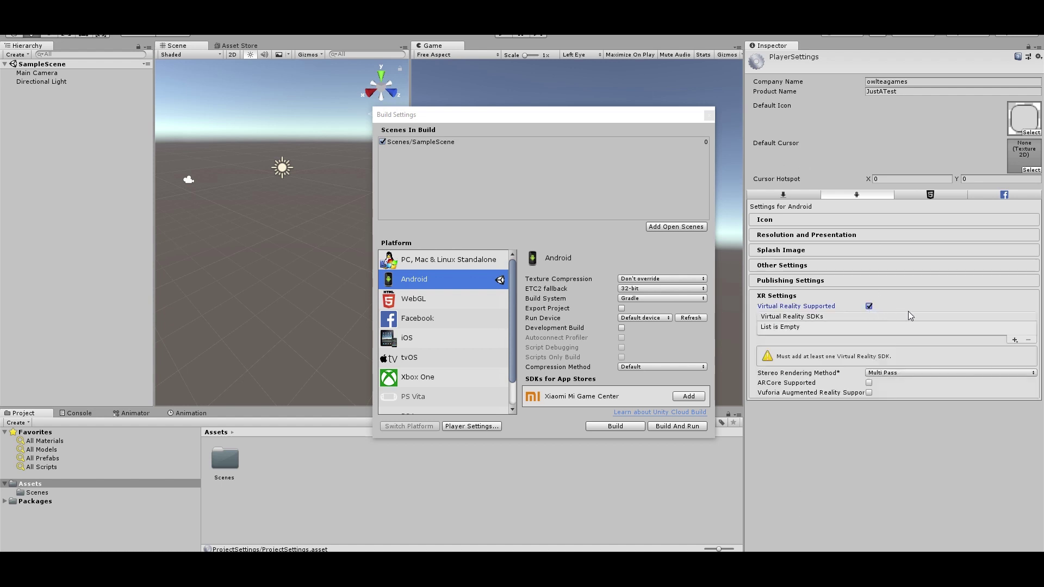
pyautogui.click(1015, 341)
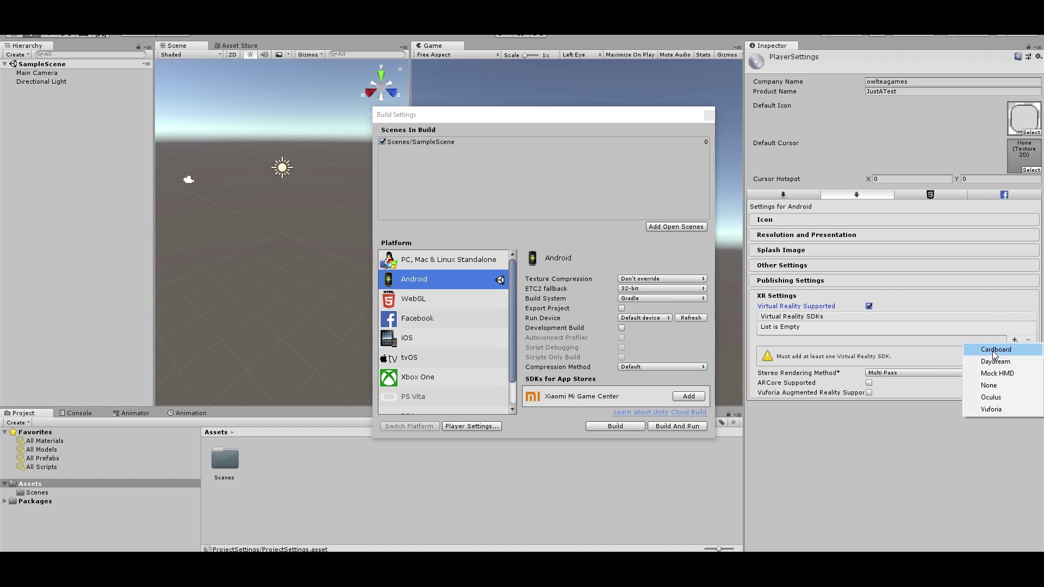
pyautogui.click(993, 351)
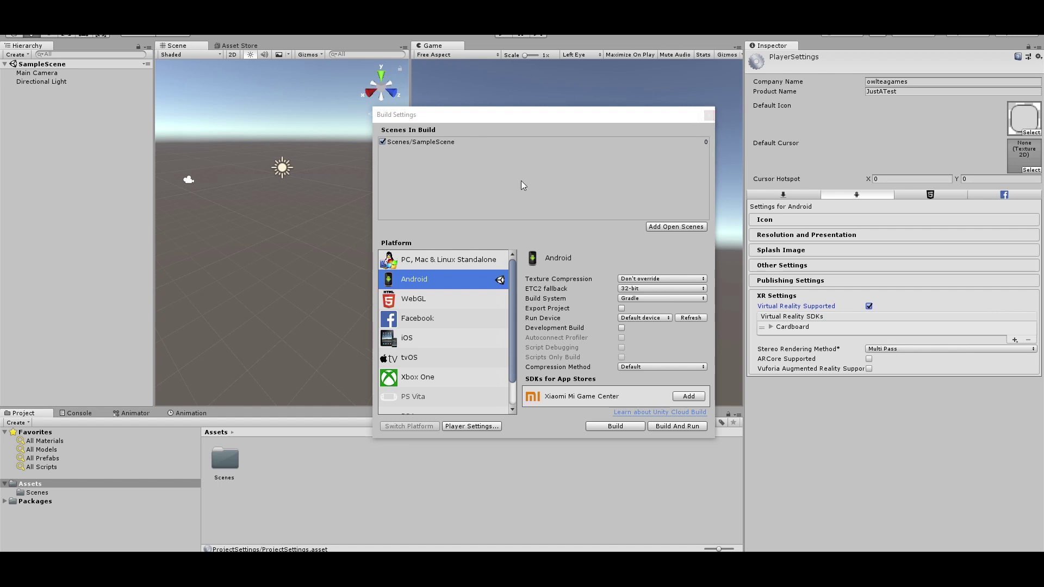
# Close Build Settings and add a 3D Cube to the scene
pyautogui.click(711, 115)
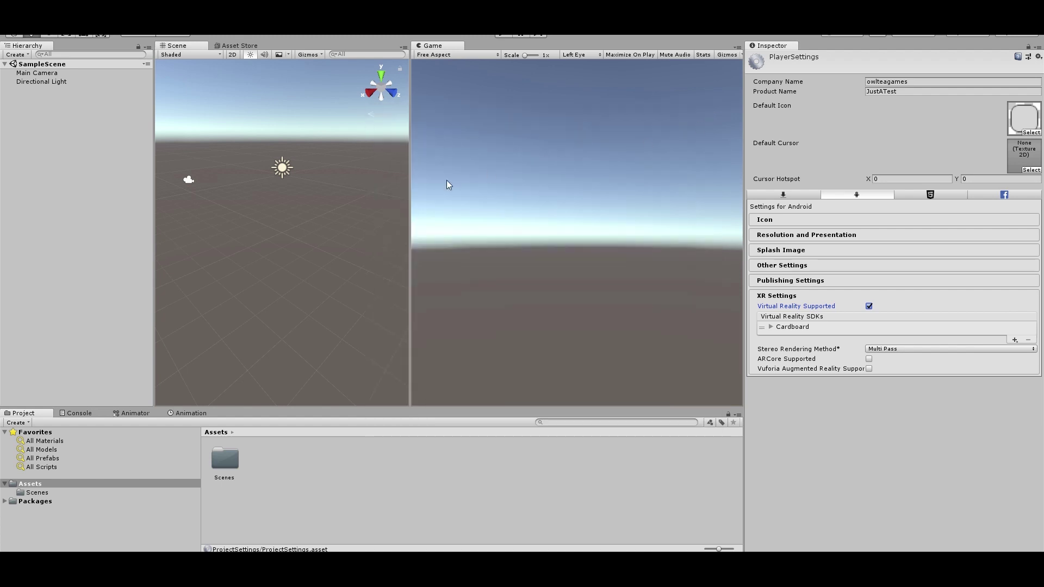
pyautogui.click(33, 168)
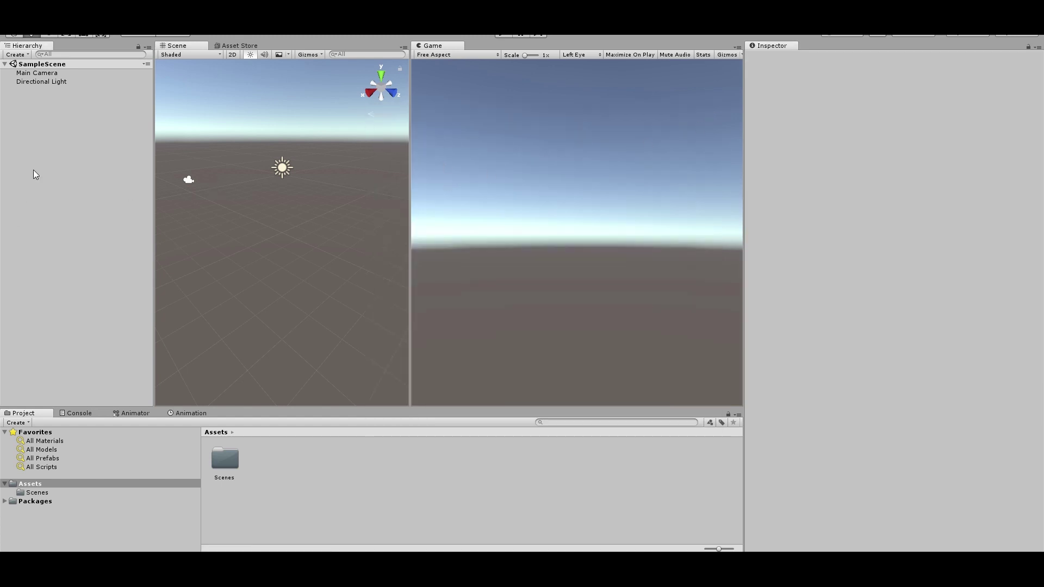
pyautogui.rightClick(34, 174)
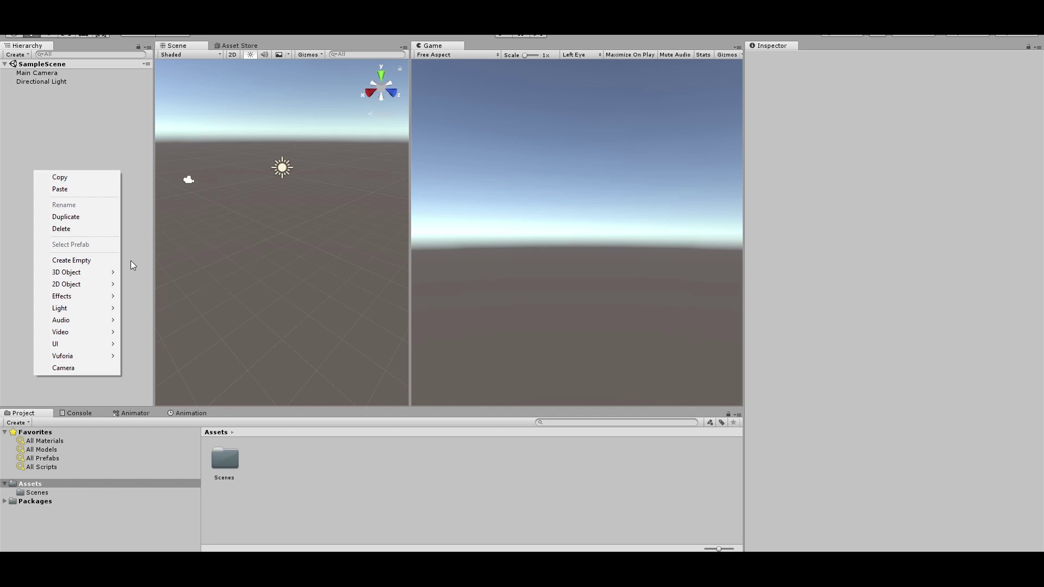
pyautogui.moveTo(96, 279)
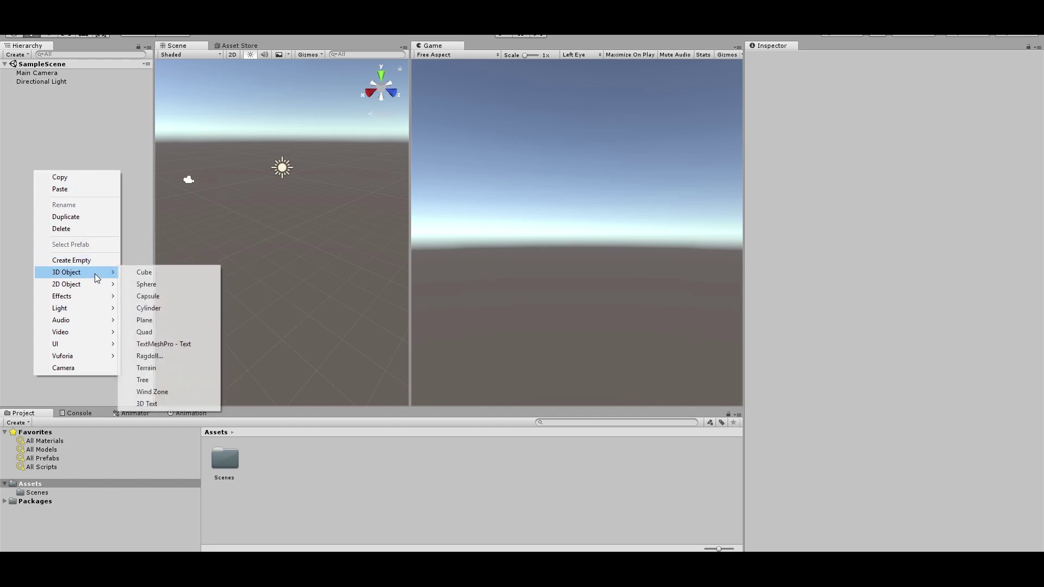
pyautogui.click(144, 272)
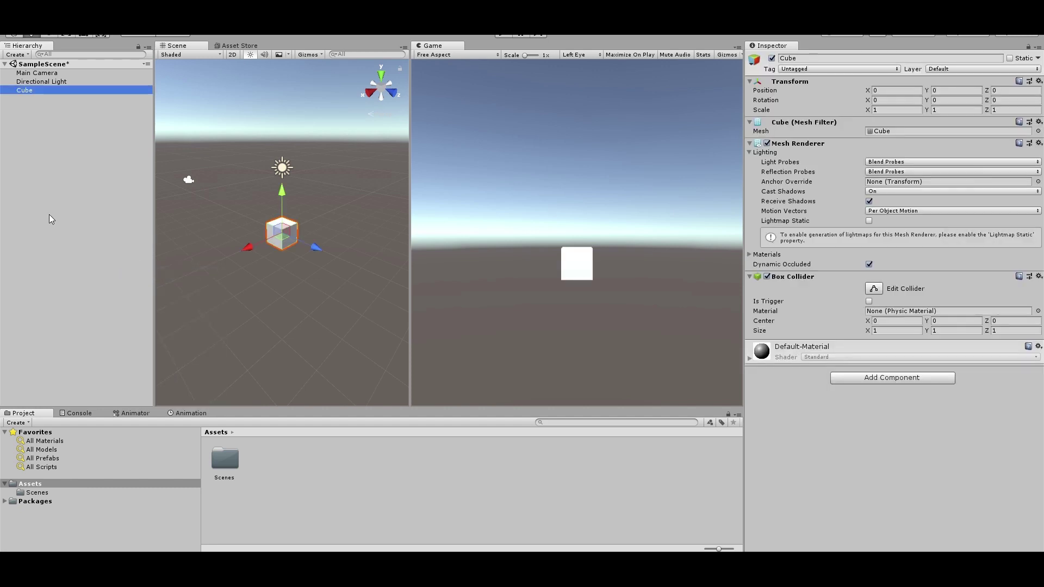
# Add a 3D Sphere as a child of the Cube
pyautogui.rightClick(49, 214)
pyautogui.moveTo(128, 321)
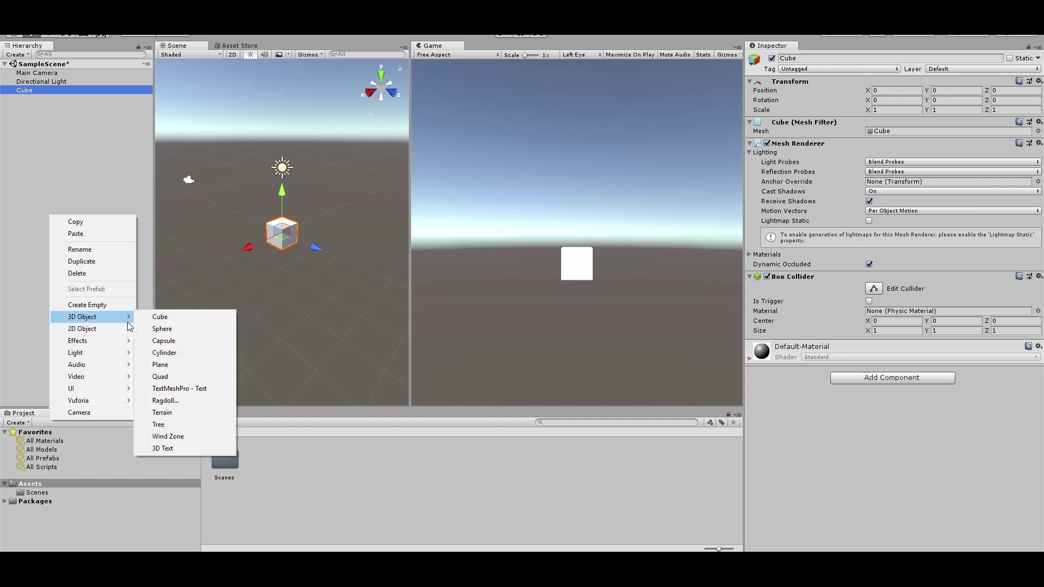
pyautogui.click(150, 332)
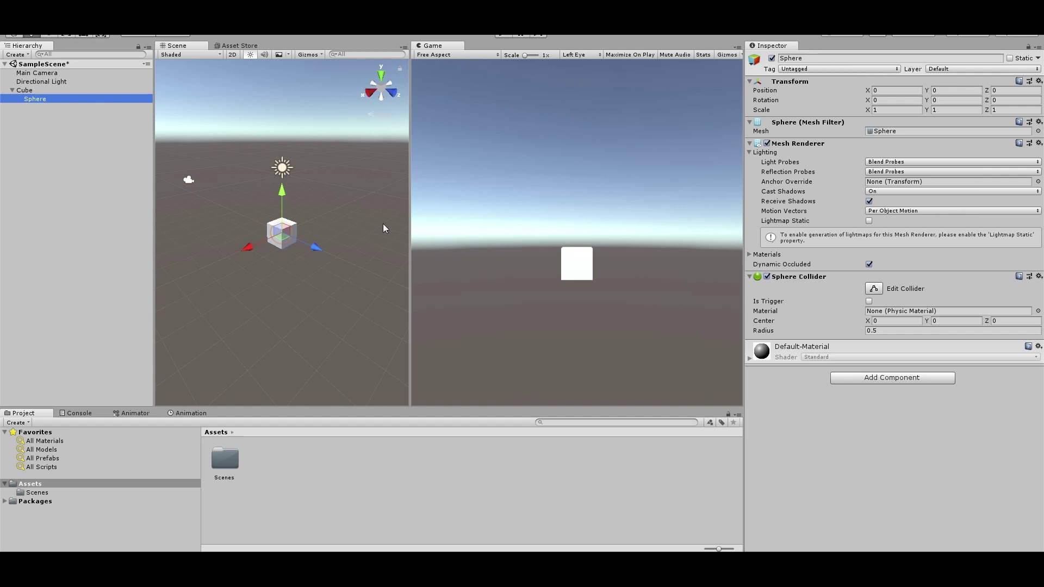
pyautogui.click(52, 73)
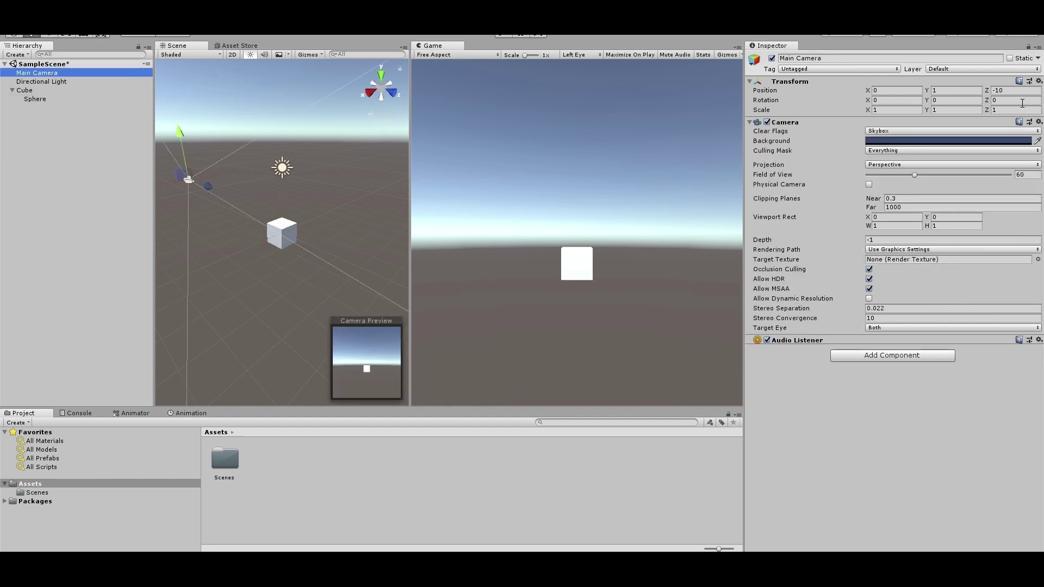
# Zero the camera's Z position and move the Sphere out of the Cube to Z 4.58, Y 0.72
pyautogui.click(1011, 91)
pyautogui.write('0')
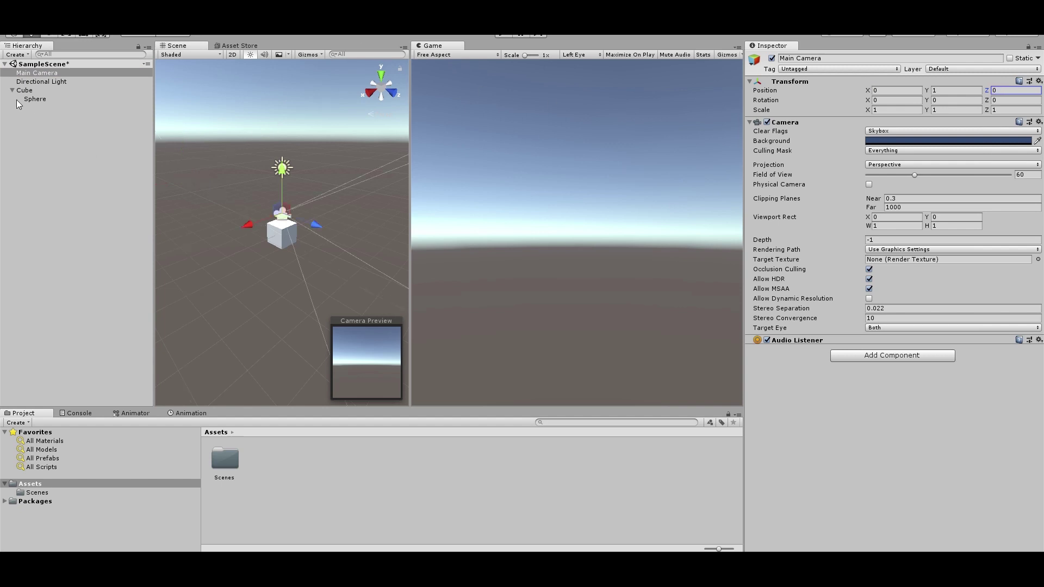
pyautogui.click(31, 99)
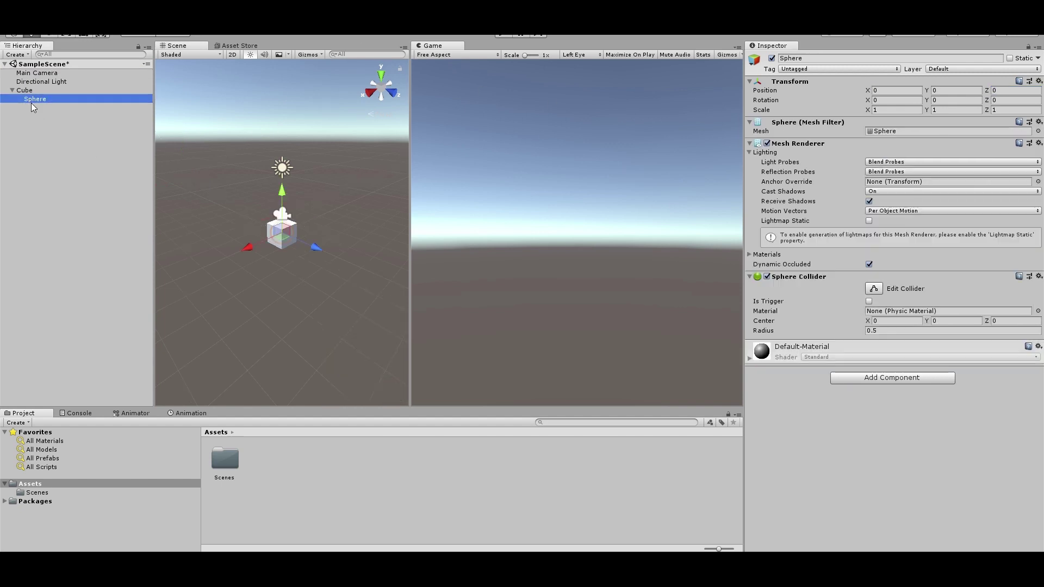
pyautogui.moveTo(29, 100)
pyautogui.mouseDown()
pyautogui.moveTo(25, 123)
pyautogui.moveTo(21, 106)
pyautogui.mouseUp()
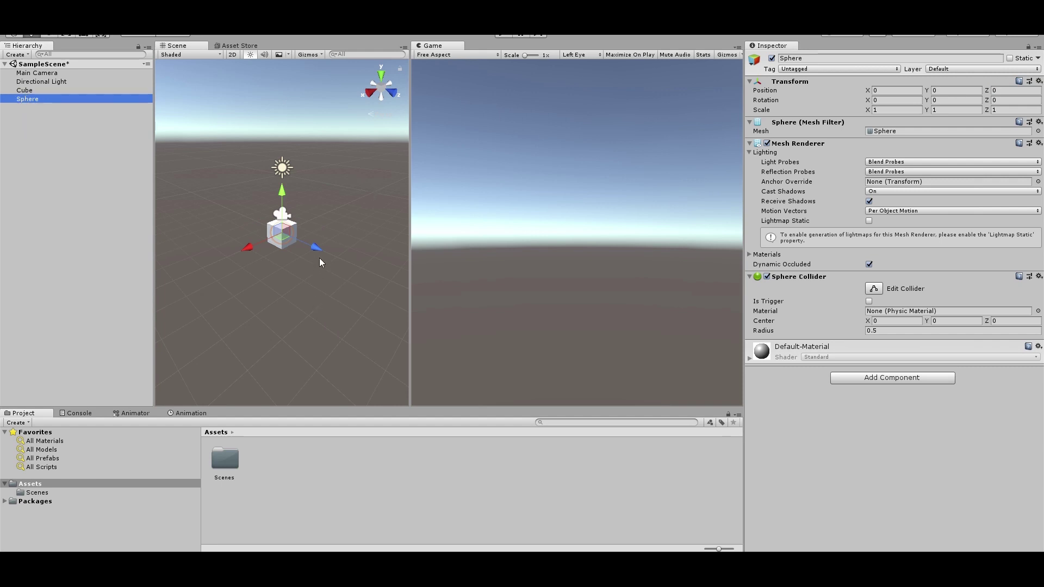
pyautogui.moveTo(317, 247); pyautogui.dragTo(380, 282)
pyautogui.moveTo(386, 240)
pyautogui.mouseDown()
pyautogui.moveTo(395, 214)
pyautogui.moveTo(391, 228)
pyautogui.mouseUp()
# Duplicate the sphere twice and raise Sphere (1) and Sphere (2) into view
pyautogui.hotkey('ctrl', 'd')
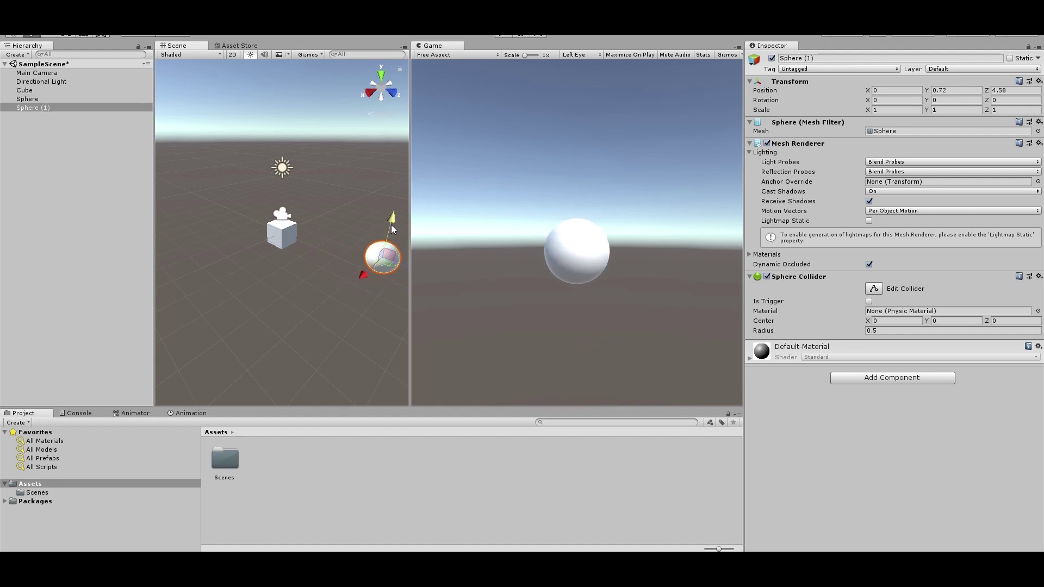
pyautogui.moveTo(364, 273); pyautogui.dragTo(383, 257)
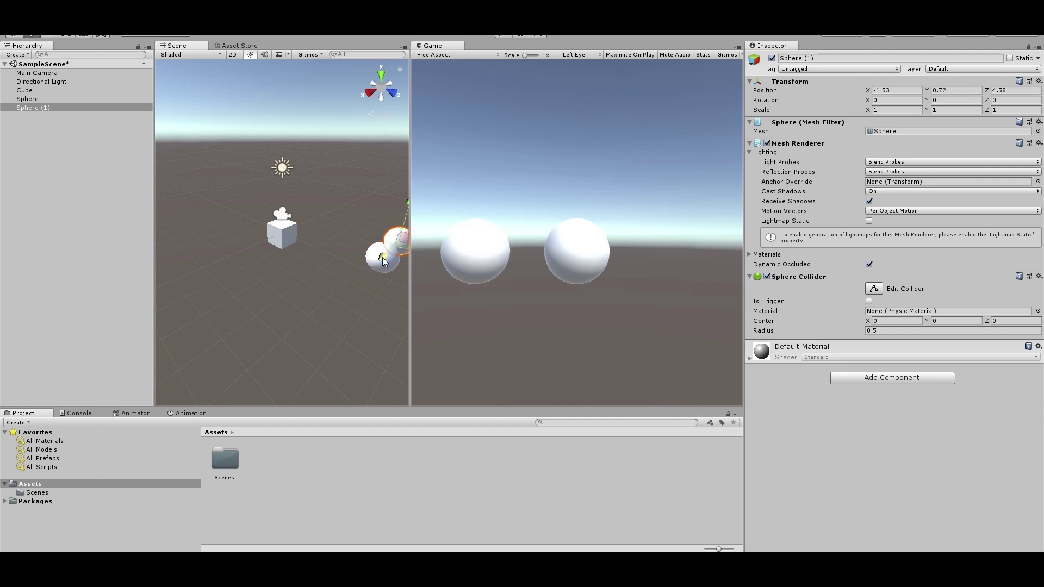
pyautogui.hotkey('ctrl', 'd')
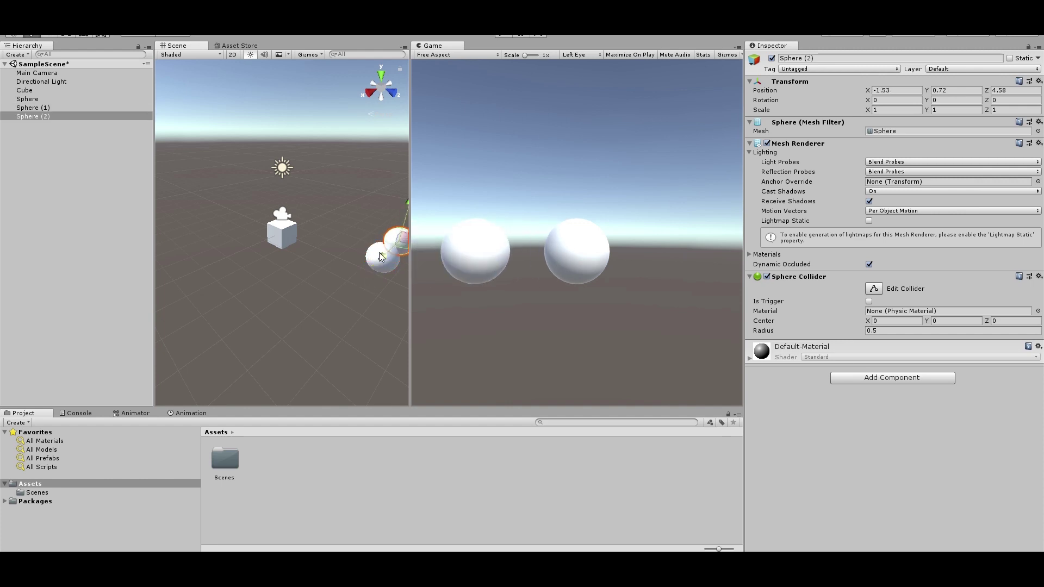
pyautogui.moveTo(382, 256); pyautogui.dragTo(331, 315)
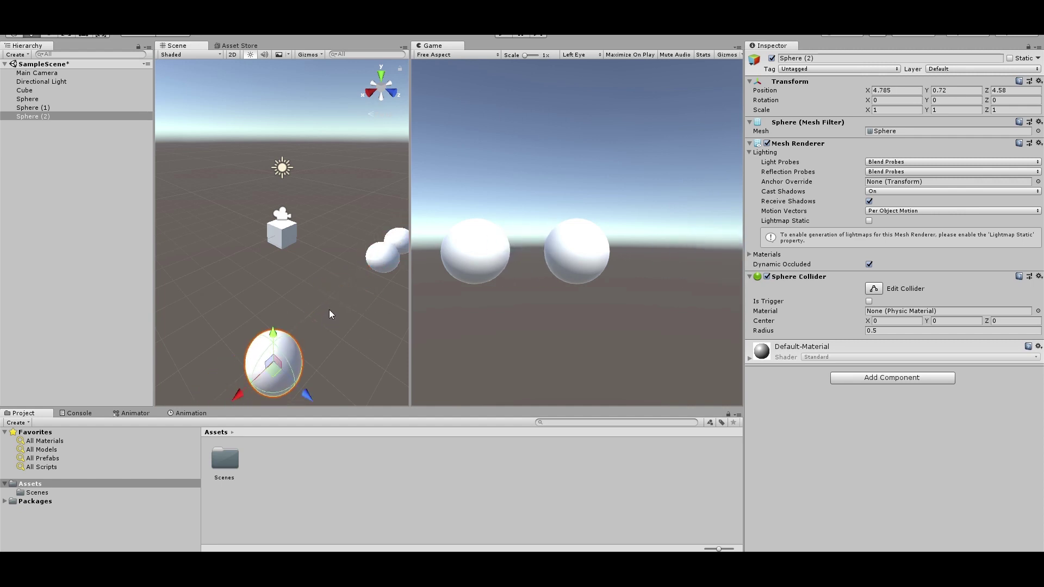
pyautogui.moveTo(276, 335); pyautogui.dragTo(278, 257)
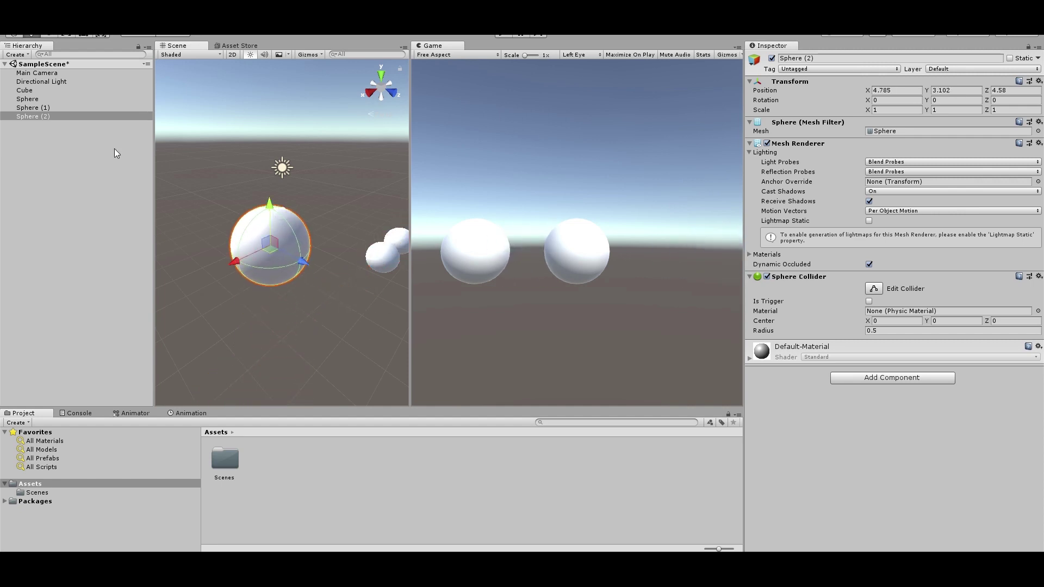
pyautogui.click(39, 107)
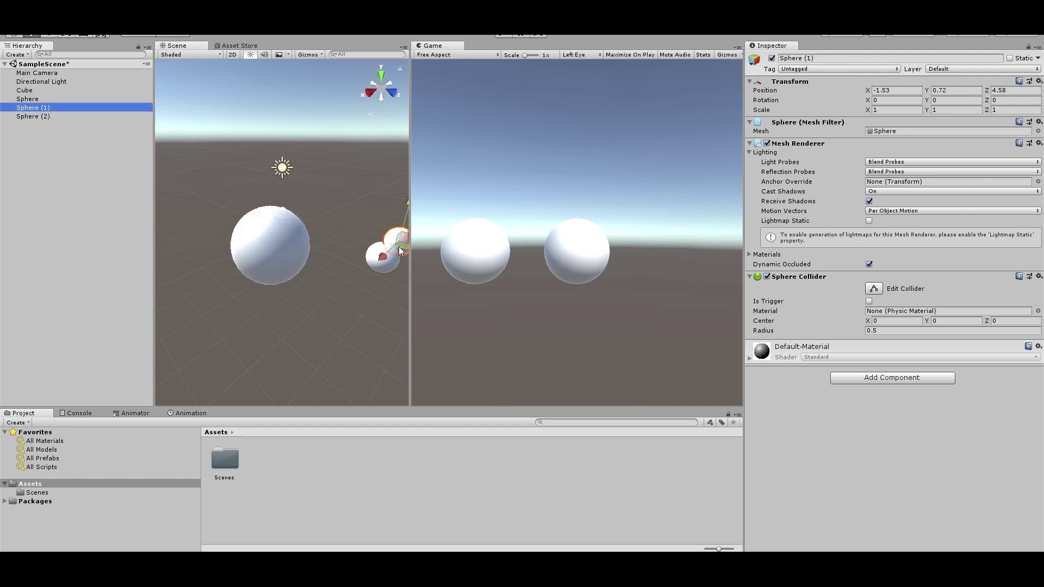
pyautogui.moveTo(404, 242); pyautogui.dragTo(406, 199)
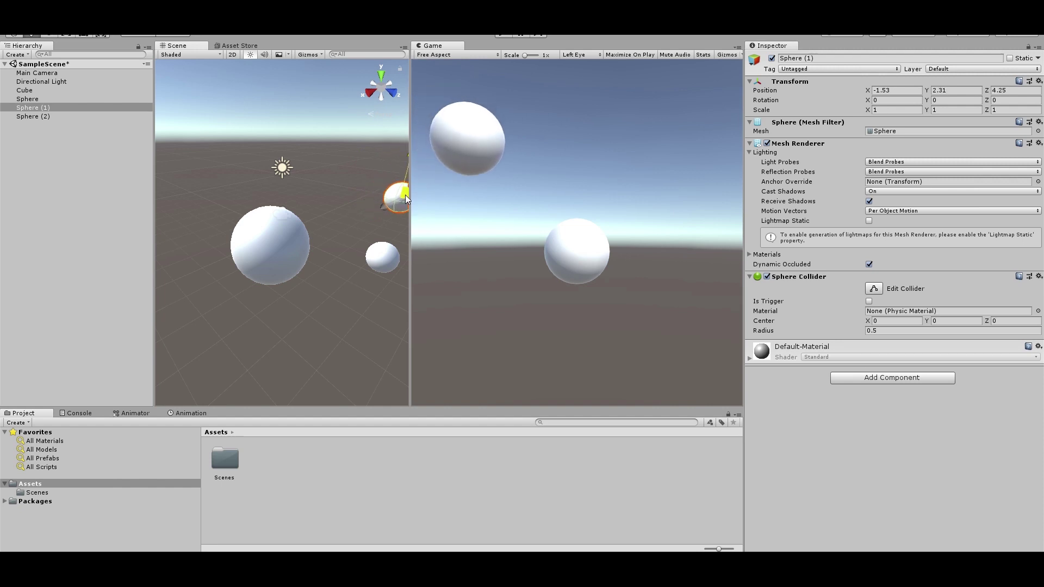
pyautogui.click(29, 90)
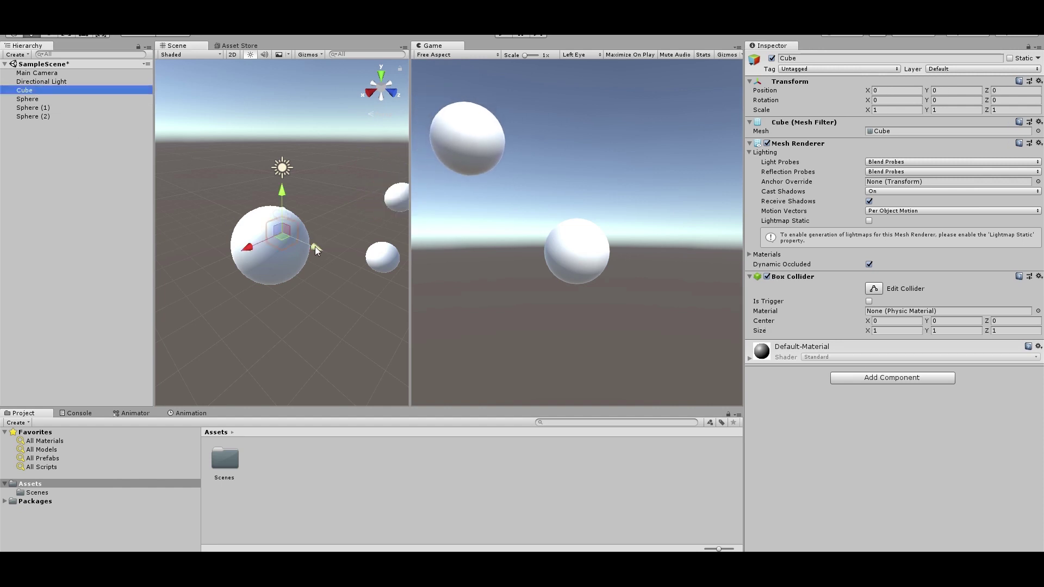
# Move the Cube along Z, add copies Cube (1)–(3) around the spheres, and nudge the Sphere to X -0.58
pyautogui.moveTo(318, 248); pyautogui.dragTo(369, 279)
pyautogui.hotkey('ctrl', 'd')
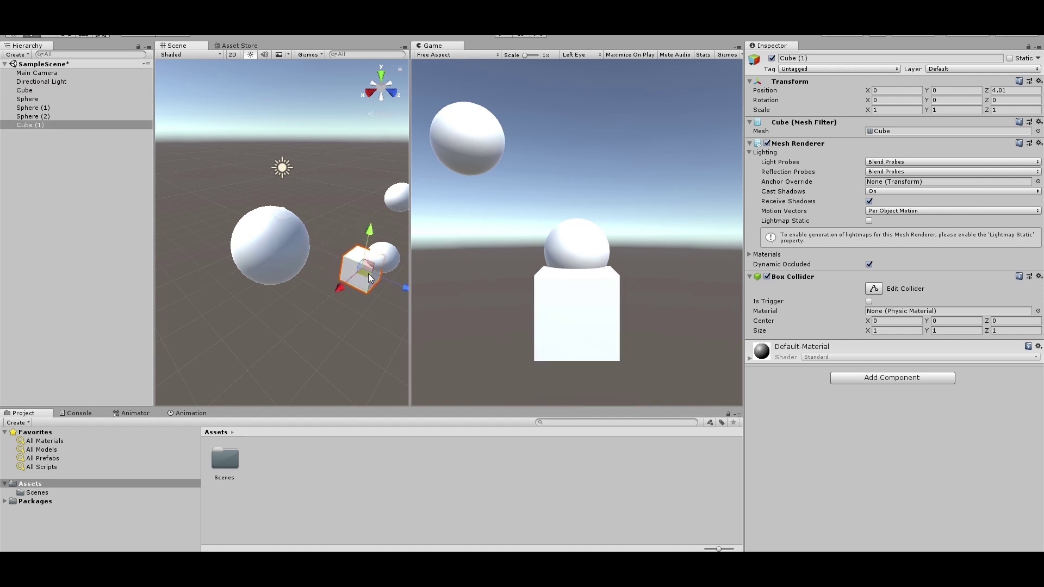
pyautogui.moveTo(370, 233); pyautogui.dragTo(402, 174)
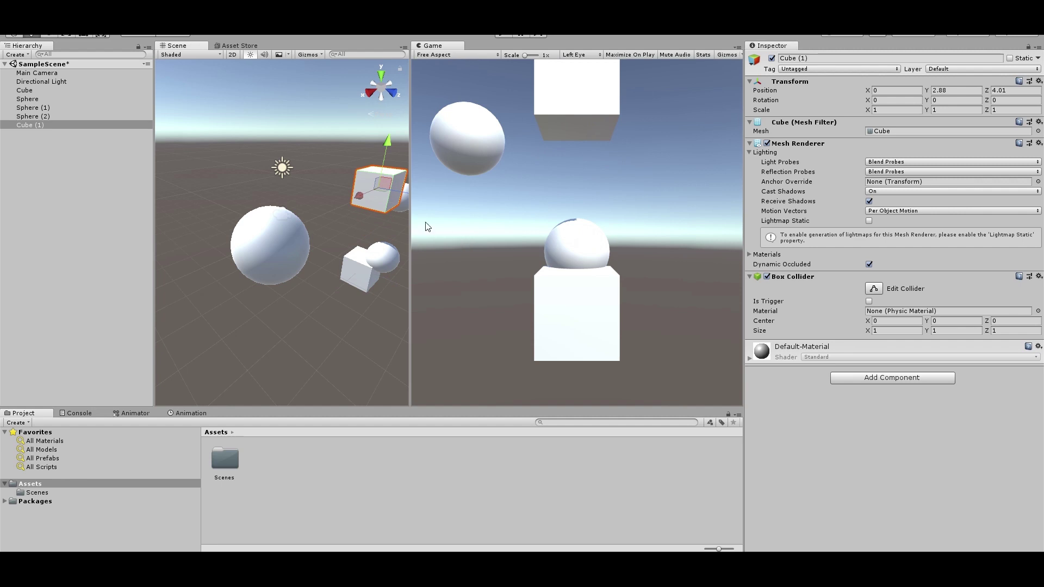
pyautogui.hotkey('ctrl', 'd')
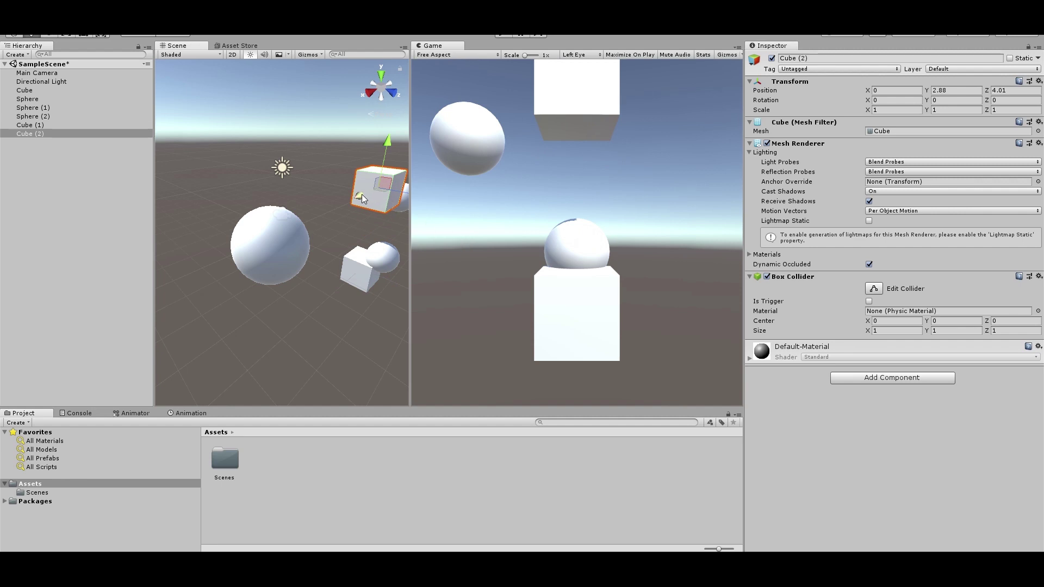
pyautogui.moveTo(361, 194); pyautogui.dragTo(341, 211)
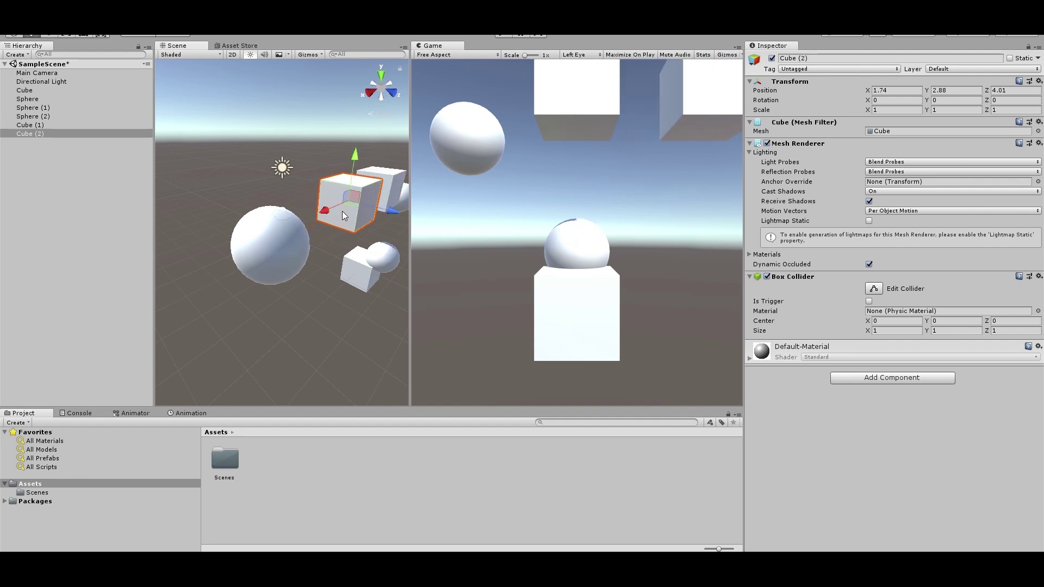
pyautogui.hotkey('ctrl', 'd')
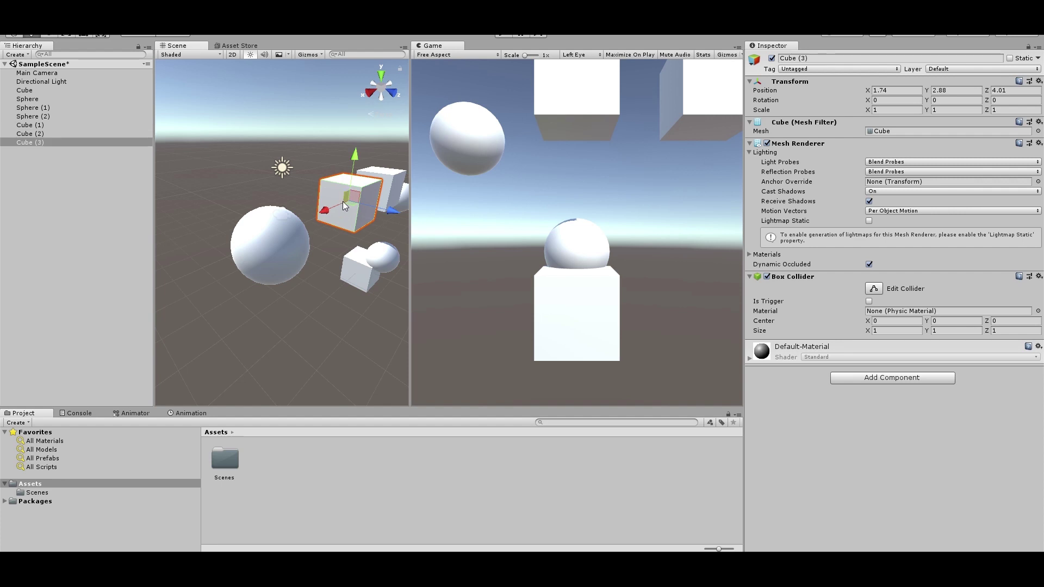
pyautogui.moveTo(384, 209); pyautogui.dragTo(325, 183)
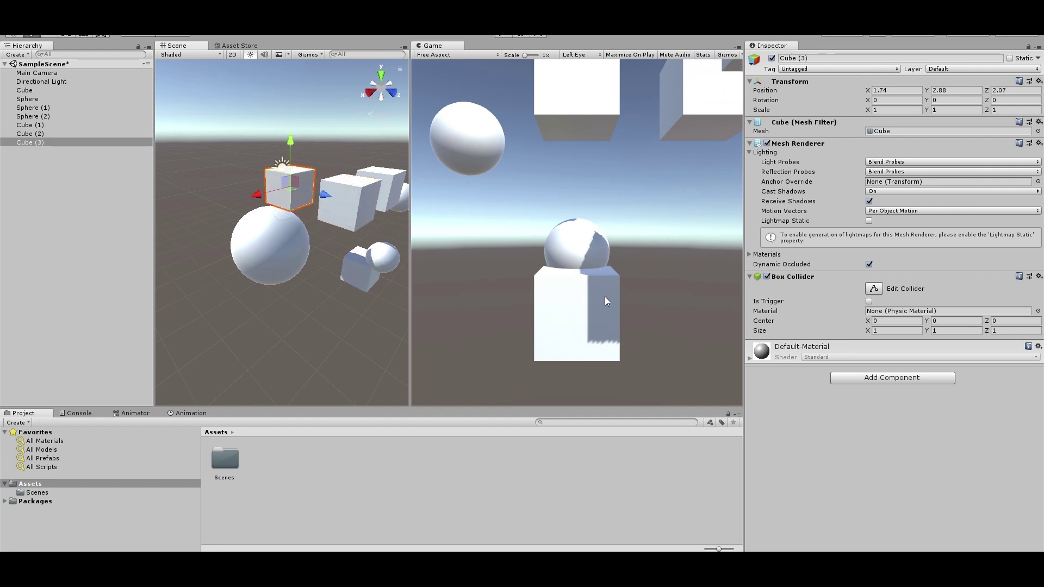
pyautogui.click(387, 267)
pyautogui.moveTo(365, 268)
pyautogui.mouseDown()
pyautogui.moveTo(378, 260)
pyautogui.moveTo(373, 269)
pyautogui.mouseUp()
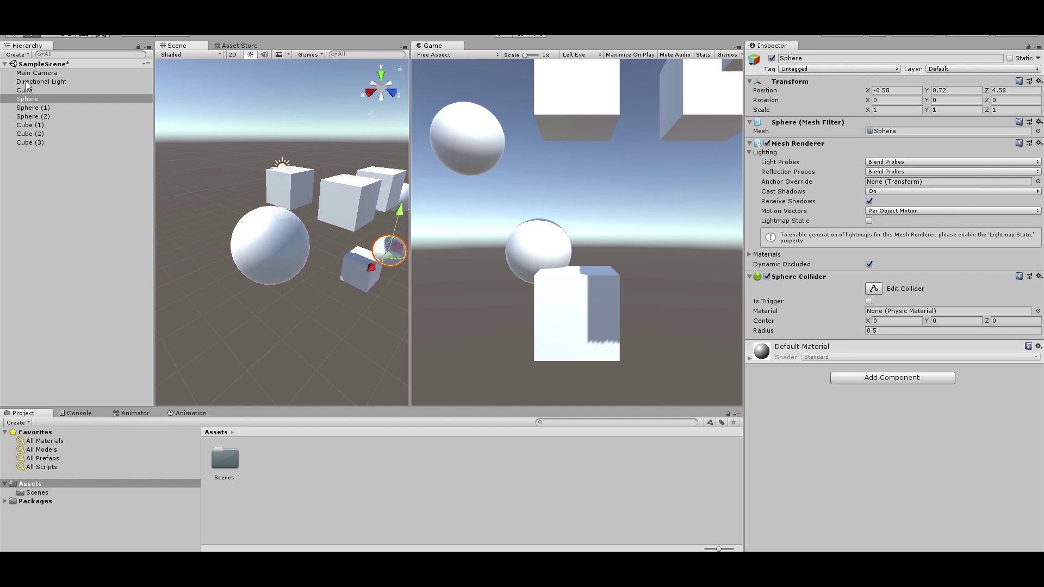
# Choose GoogleVRForUnity_1.170.0 from the Desktop as a custom package to import
pyautogui.click(81, 214)
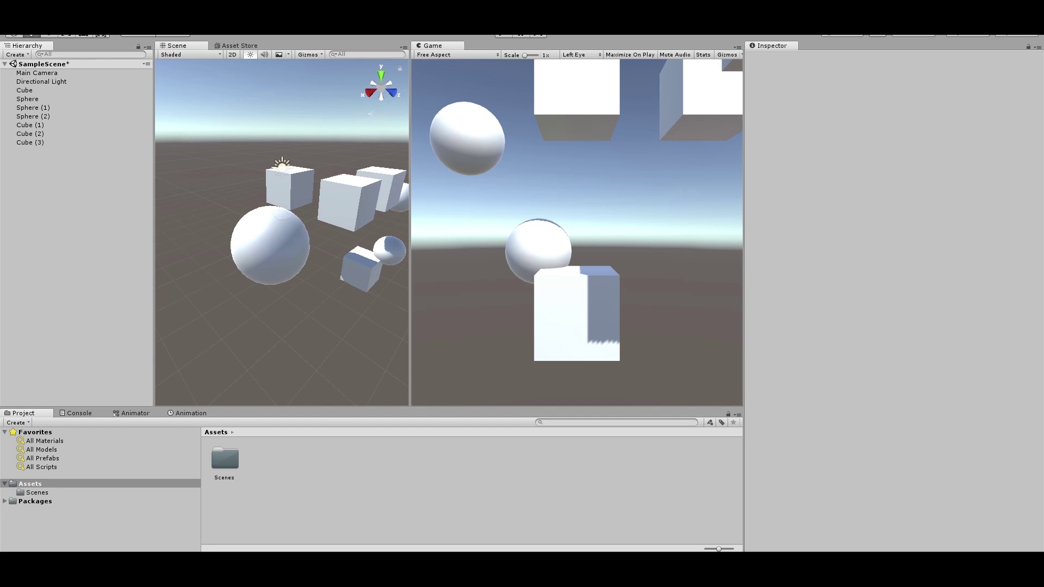
pyautogui.click(43, 24)
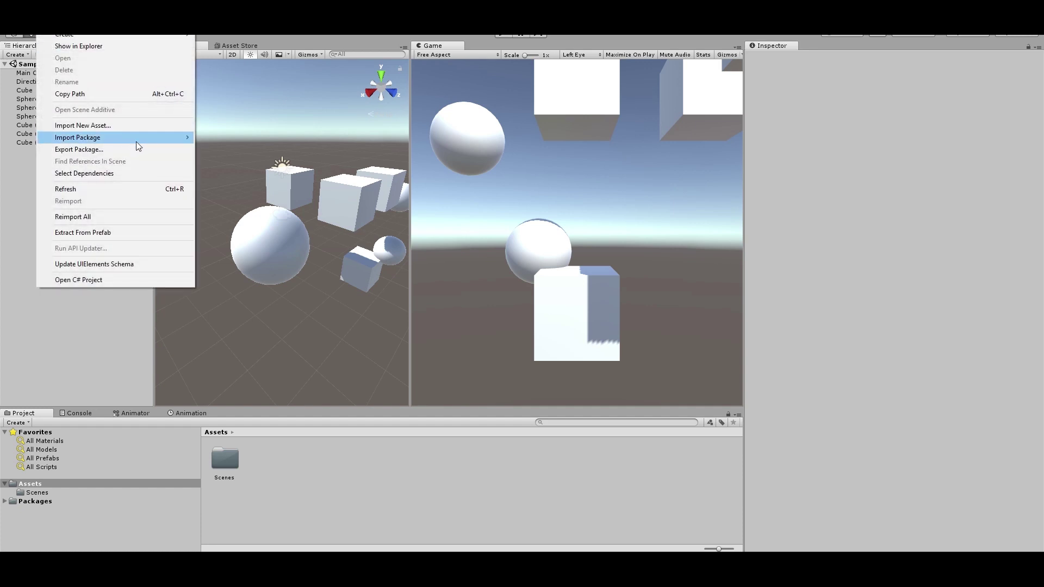
pyautogui.moveTo(150, 140)
pyautogui.click(204, 137)
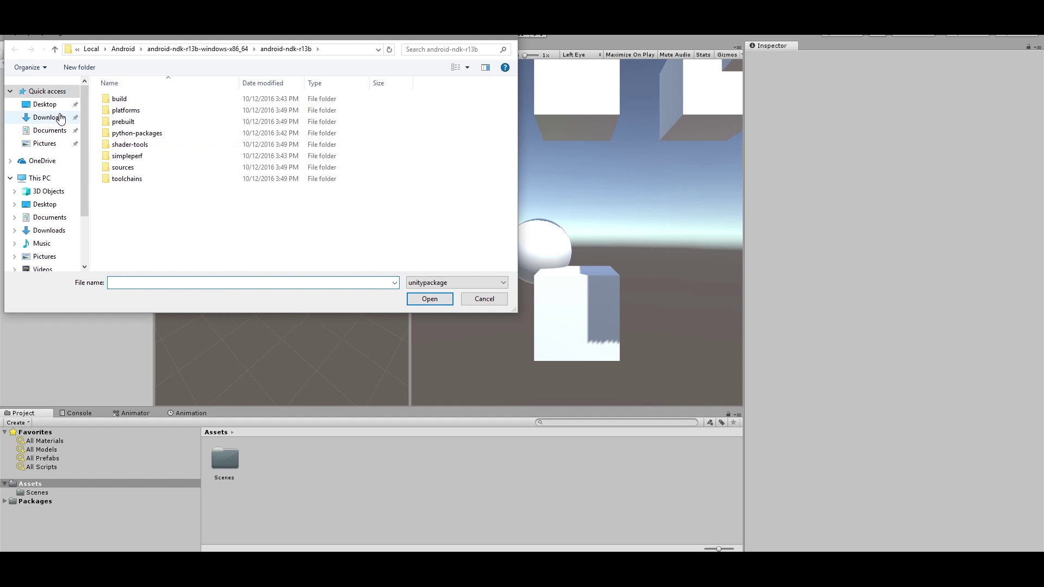
pyautogui.click(45, 105)
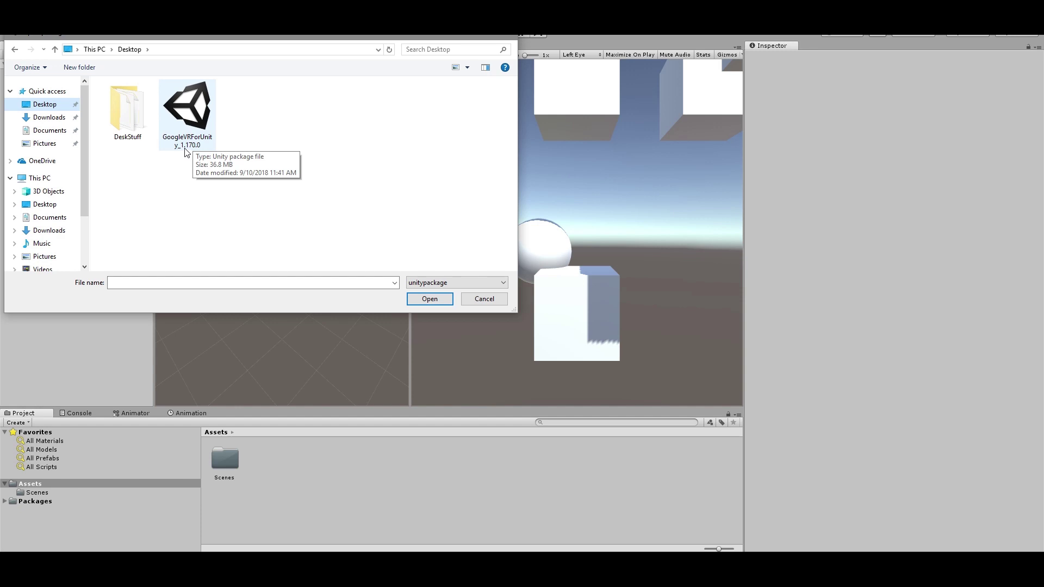
pyautogui.click(191, 106)
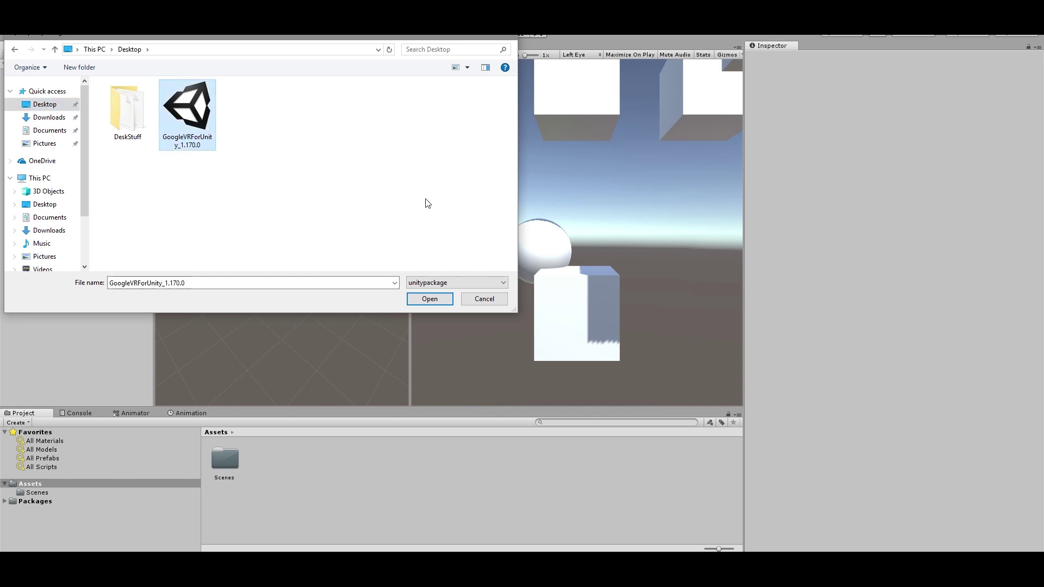
pyautogui.click(430, 299)
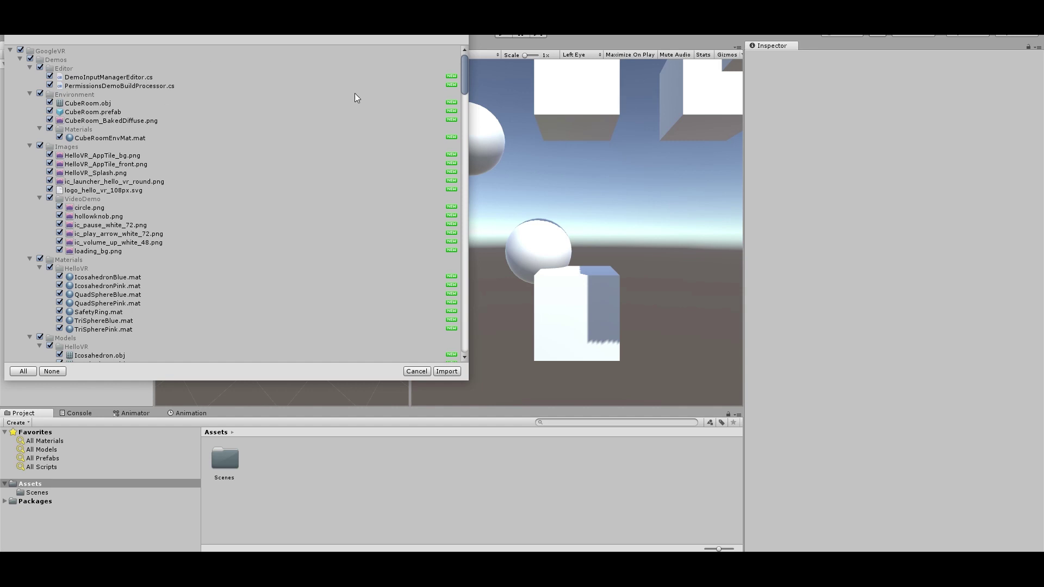
# Import all contents of the GoogleVR package into Assets
pyautogui.moveTo(463, 66); pyautogui.dragTo(467, 108)
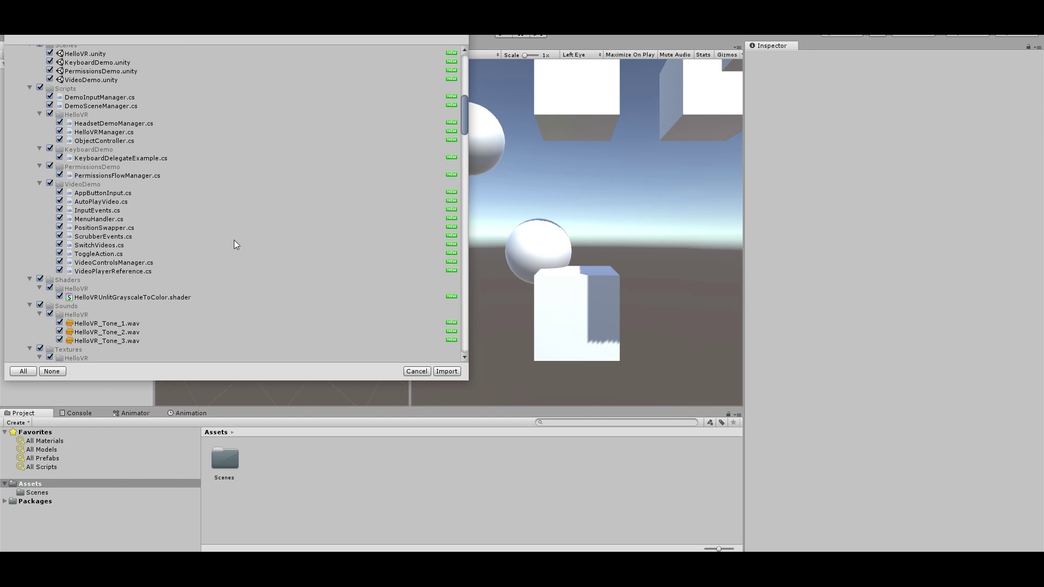
pyautogui.moveTo(465, 113); pyautogui.dragTo(478, 345)
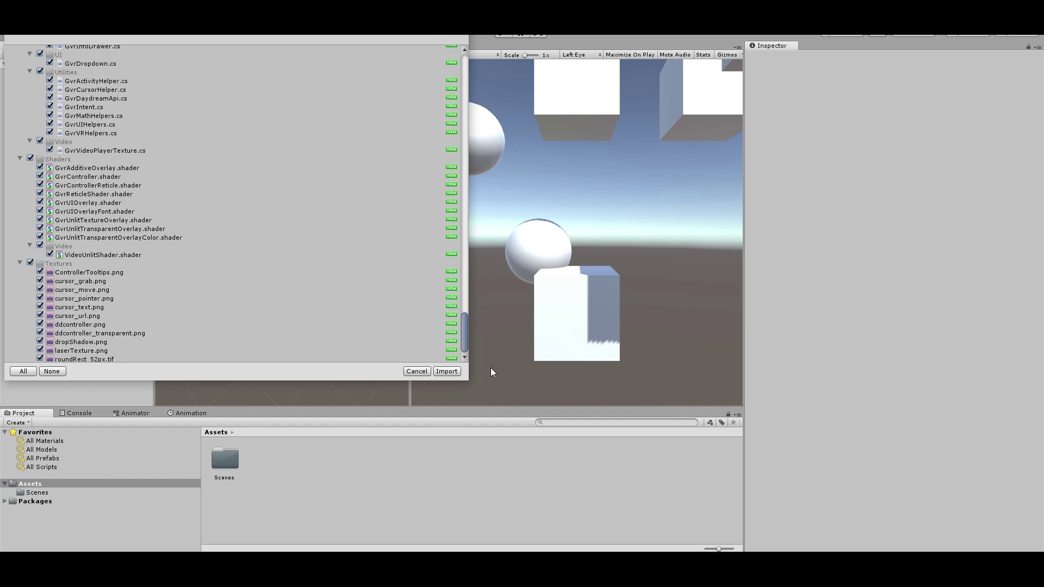
pyautogui.click(456, 372)
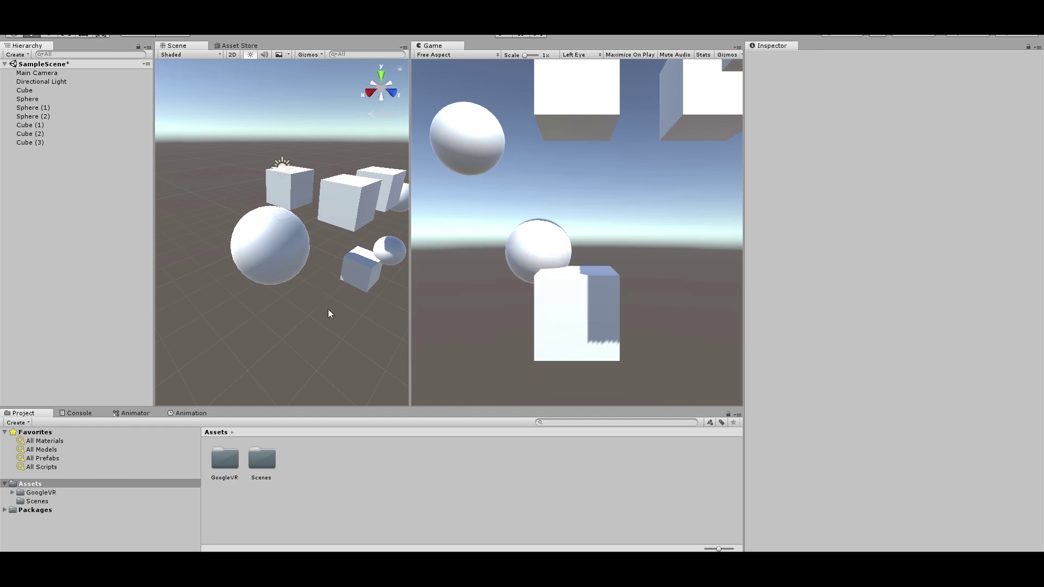
# Search the Project for 'gvr' and place the GvrReticlePointer prefab under Main Camera
pyautogui.click(54, 72)
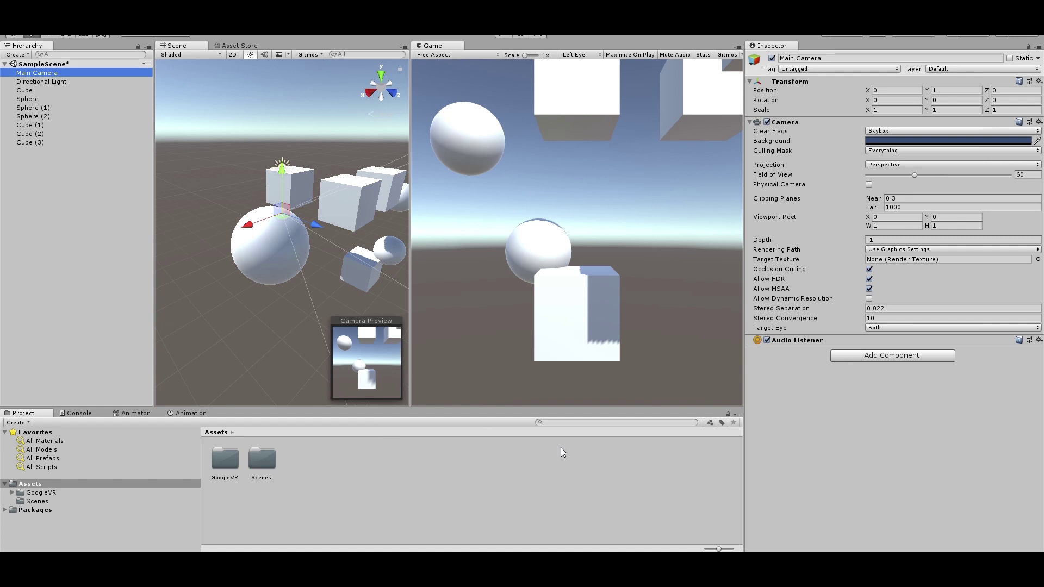
pyautogui.click(646, 423)
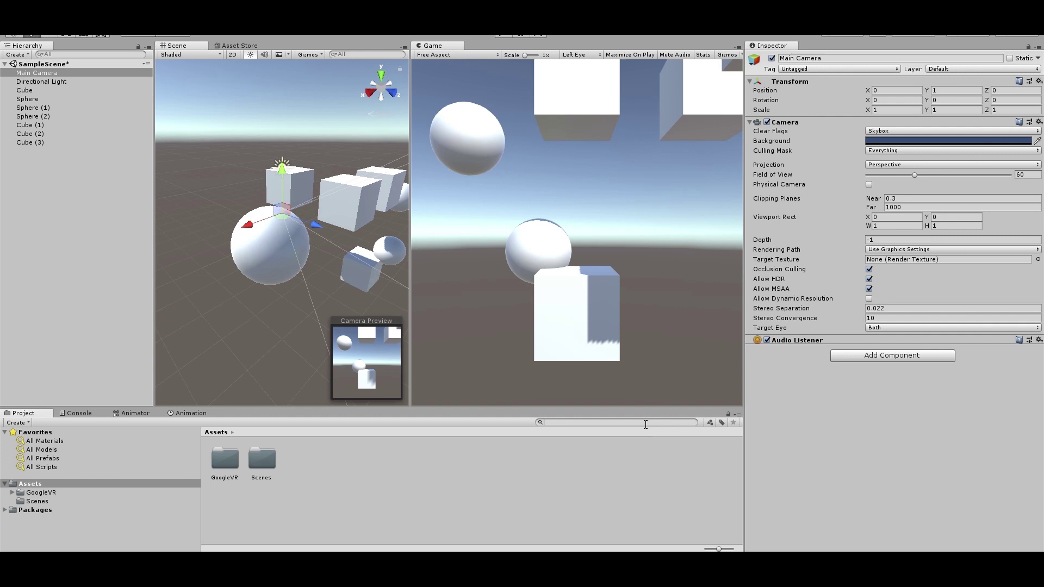
pyautogui.write('gvrr')
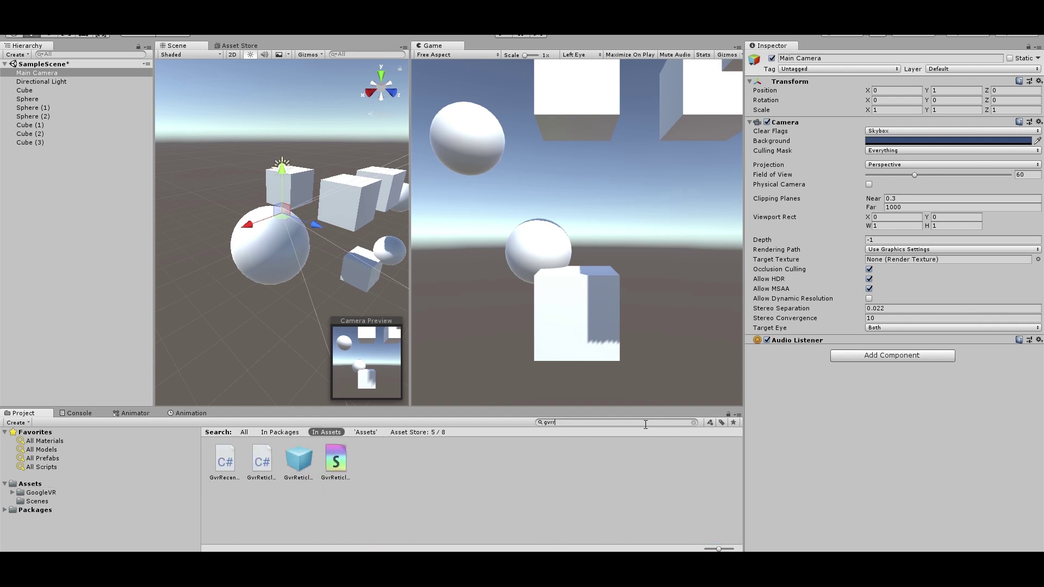
pyautogui.click(303, 461)
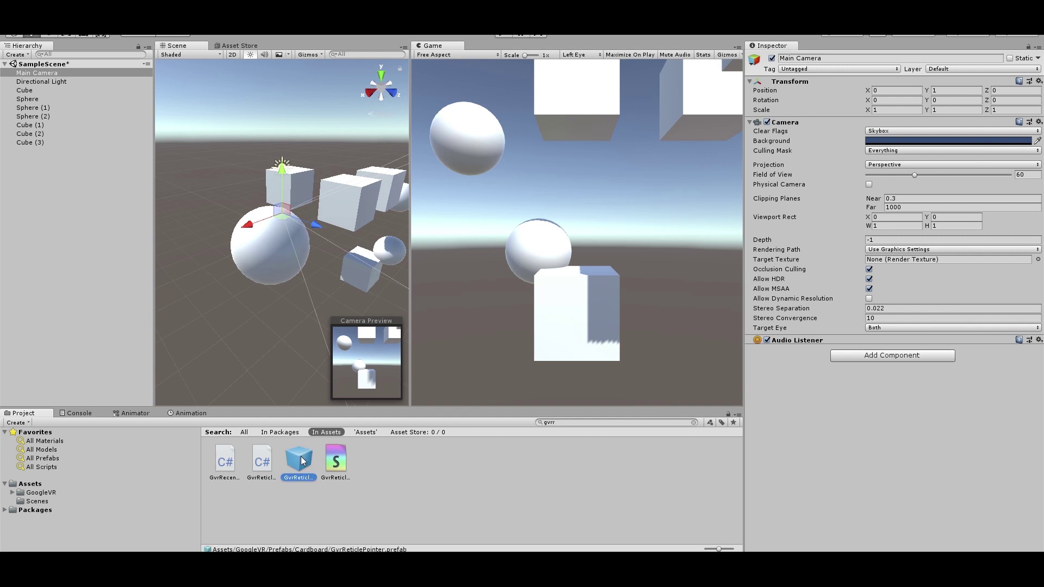
pyautogui.moveTo(303, 461); pyautogui.dragTo(50, 76)
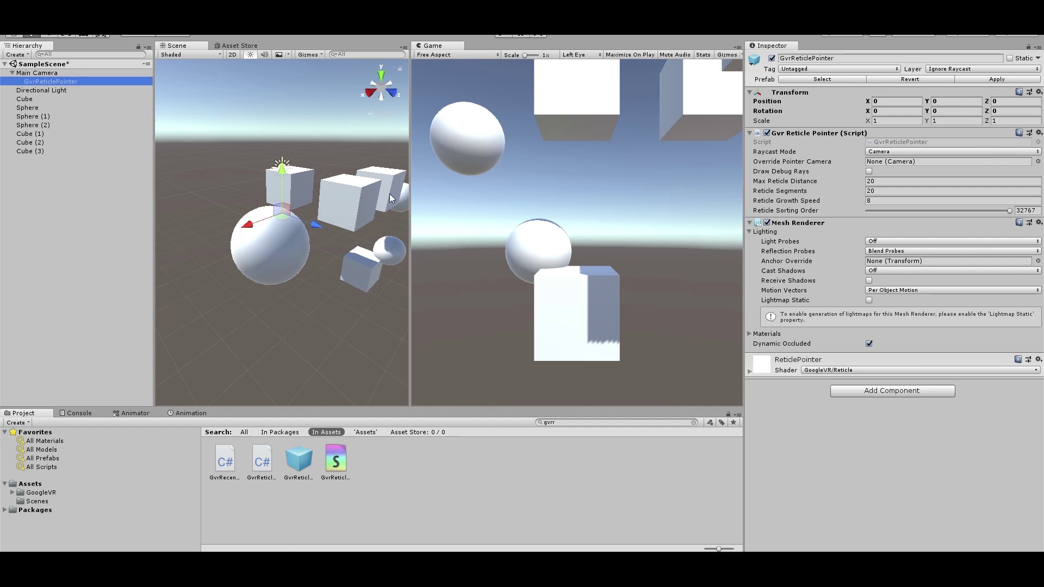
# Run the scene to test the reticle and move the Sphere to X 0.4
pyautogui.click(503, 35)
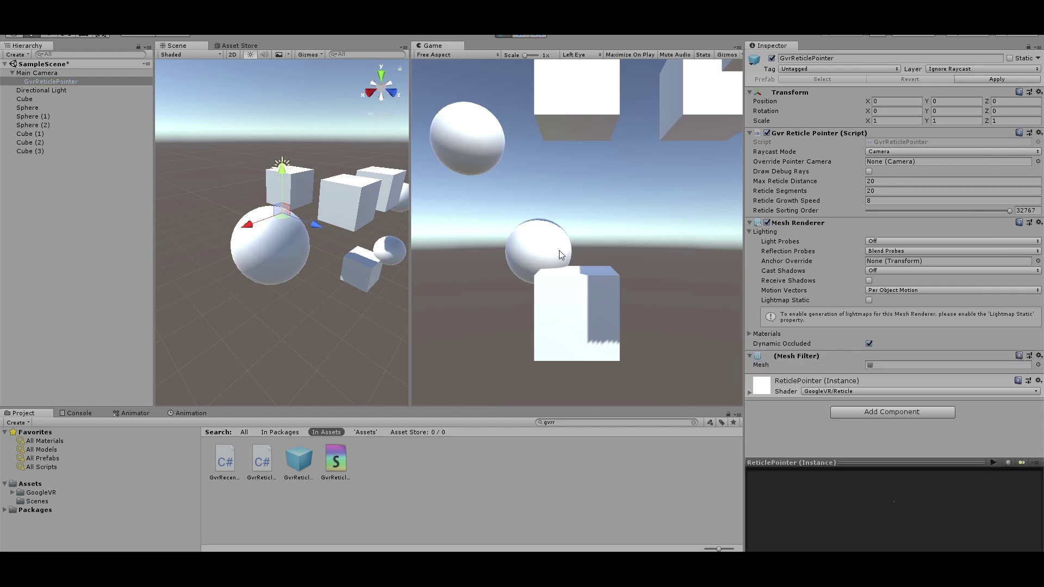
pyautogui.click(387, 251)
pyautogui.moveTo(375, 266)
pyautogui.mouseDown()
pyautogui.moveTo(385, 256)
pyautogui.moveTo(374, 285)
pyautogui.mouseUp()
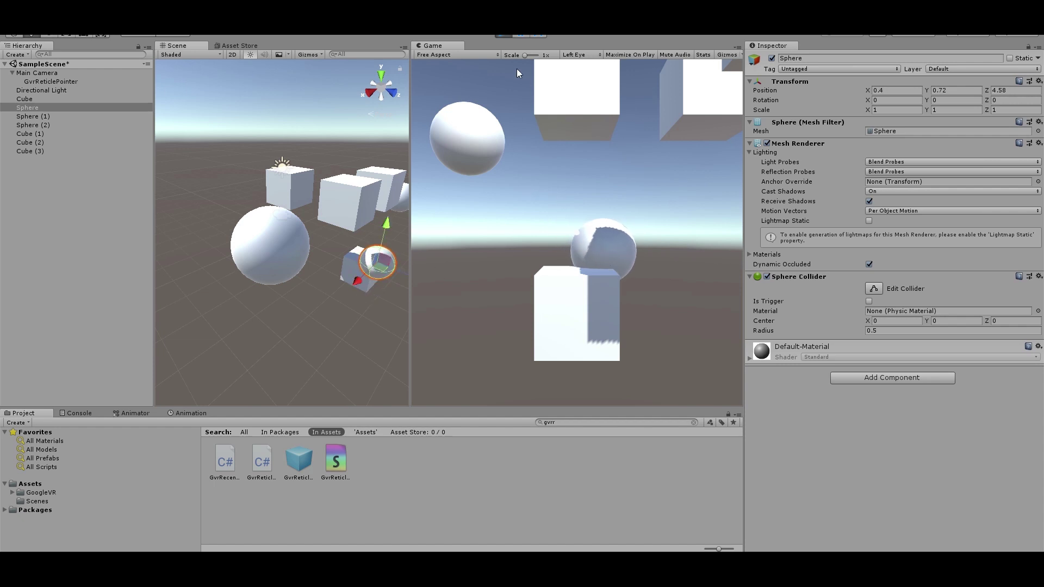
# Stop play mode so the Sphere returns to X -0.58
pyautogui.click(502, 35)
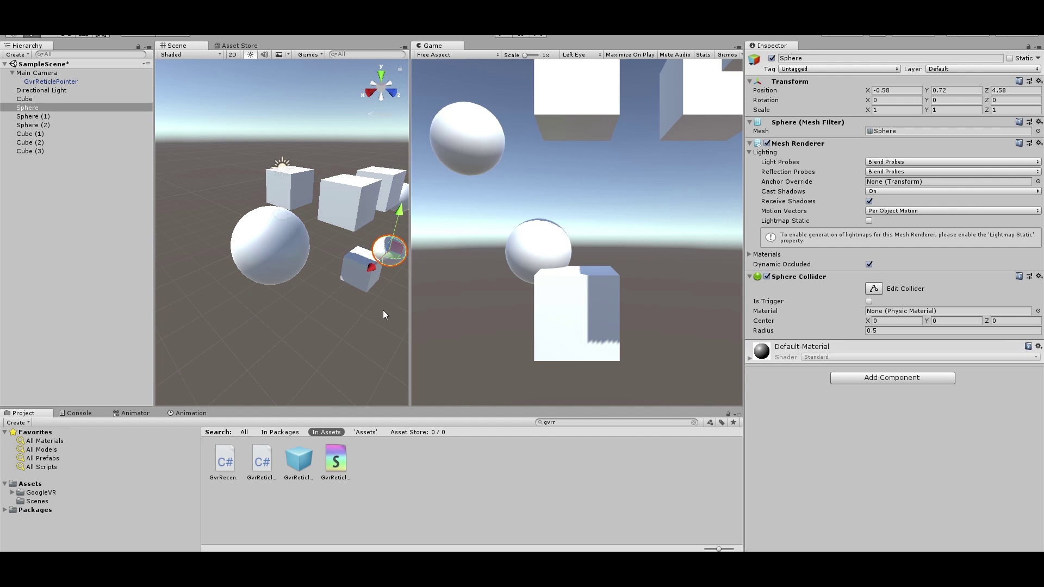
# Search 'gvre' and add the GvrEditorEmulator prefab to the Hierarchy
pyautogui.click(546, 425)
pyautogui.write('gvre')
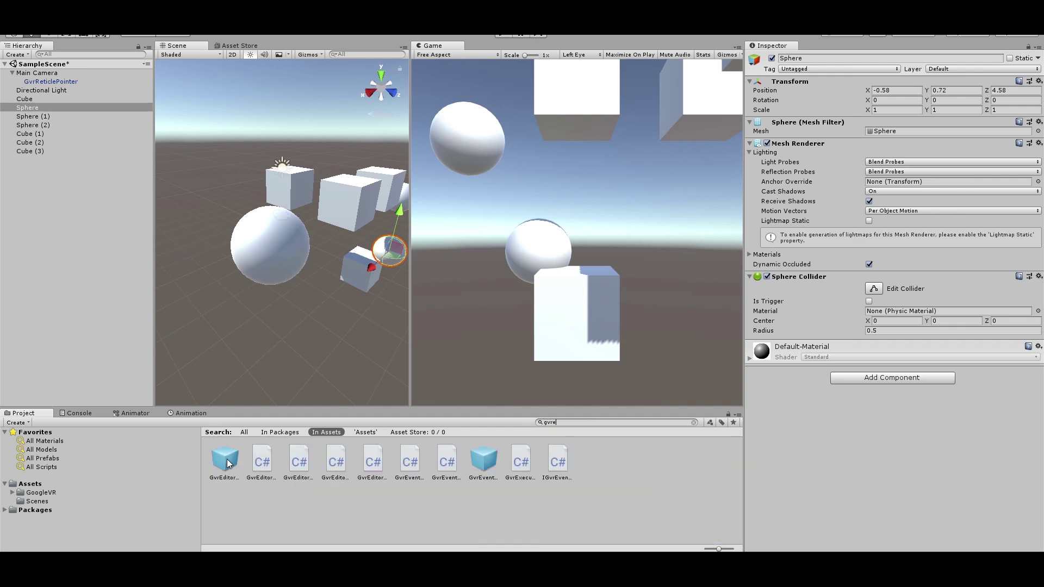
pyautogui.moveTo(227, 459); pyautogui.dragTo(81, 293)
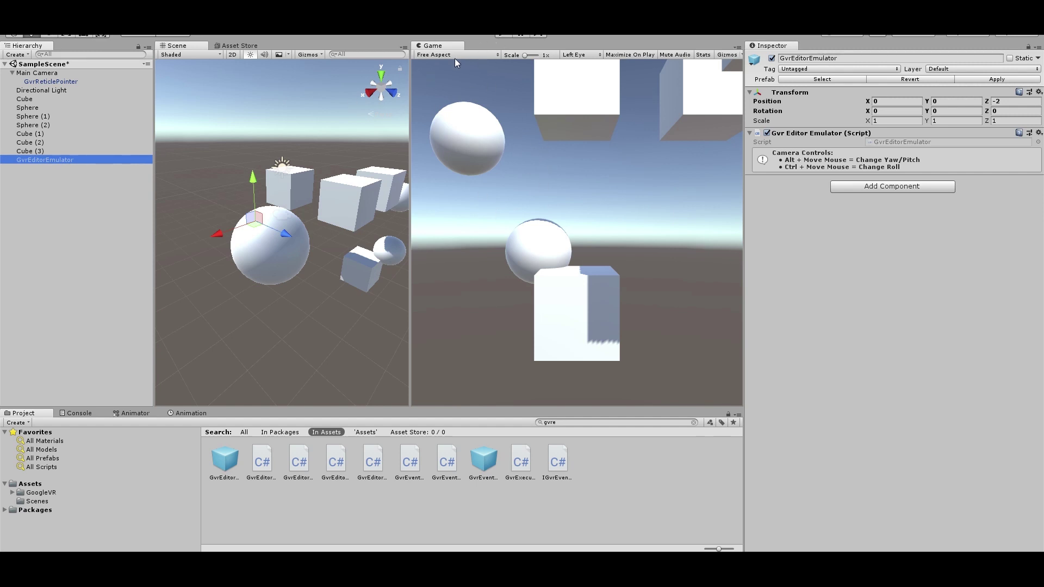
# Play-test the emulated head turning and rolling with Alt and Ctrl, then stop play mode
pyautogui.click(506, 36)
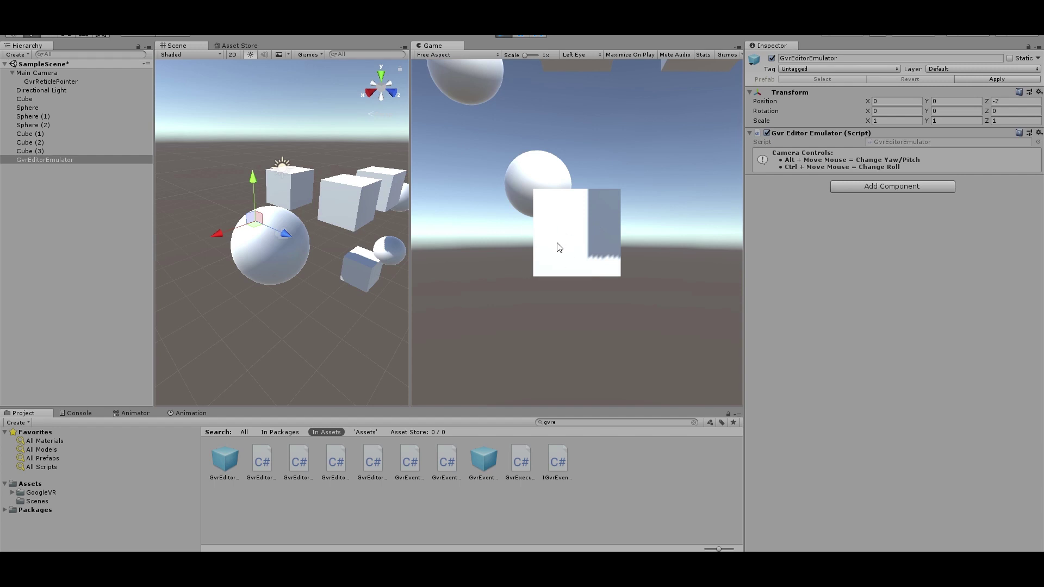
pyautogui.press('alt')
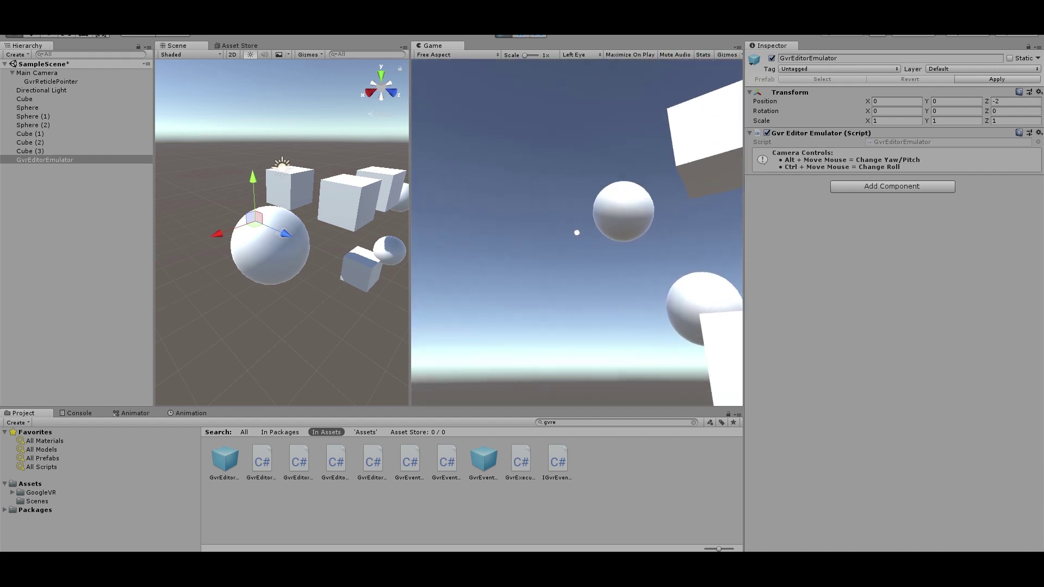
pyautogui.press('alt')
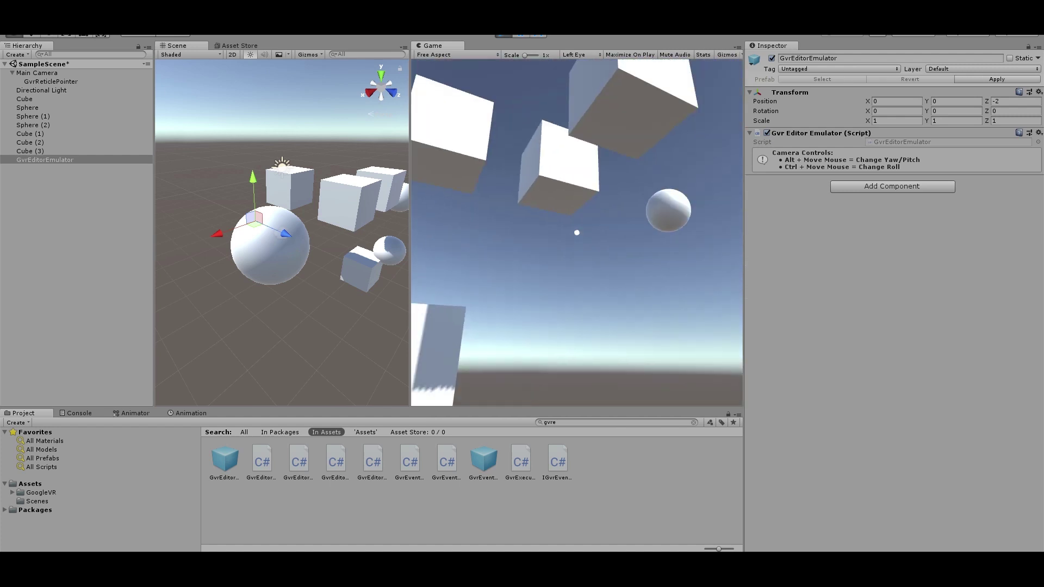
pyautogui.press('alt')
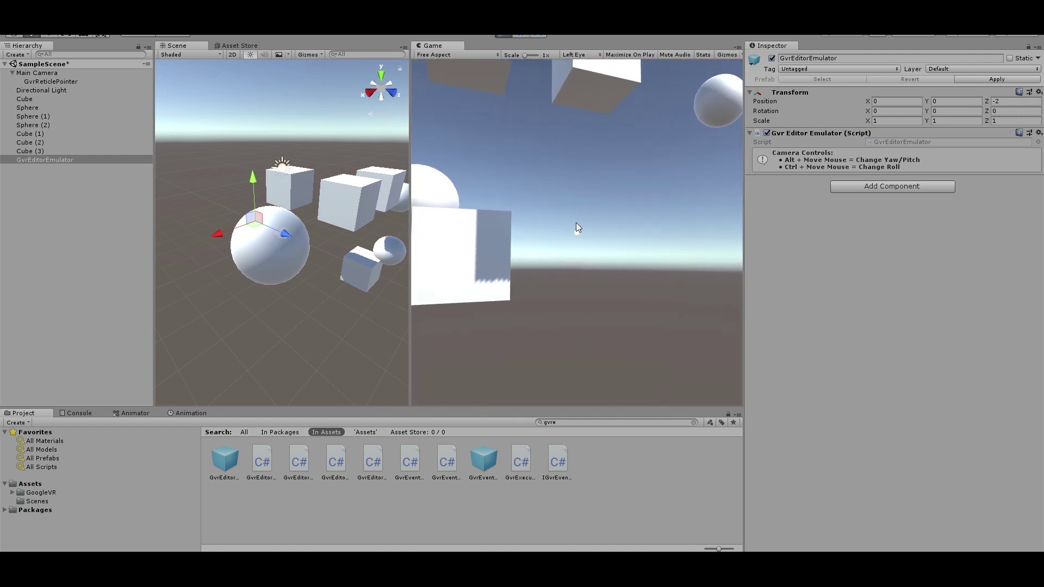
pyautogui.press('ctrl')
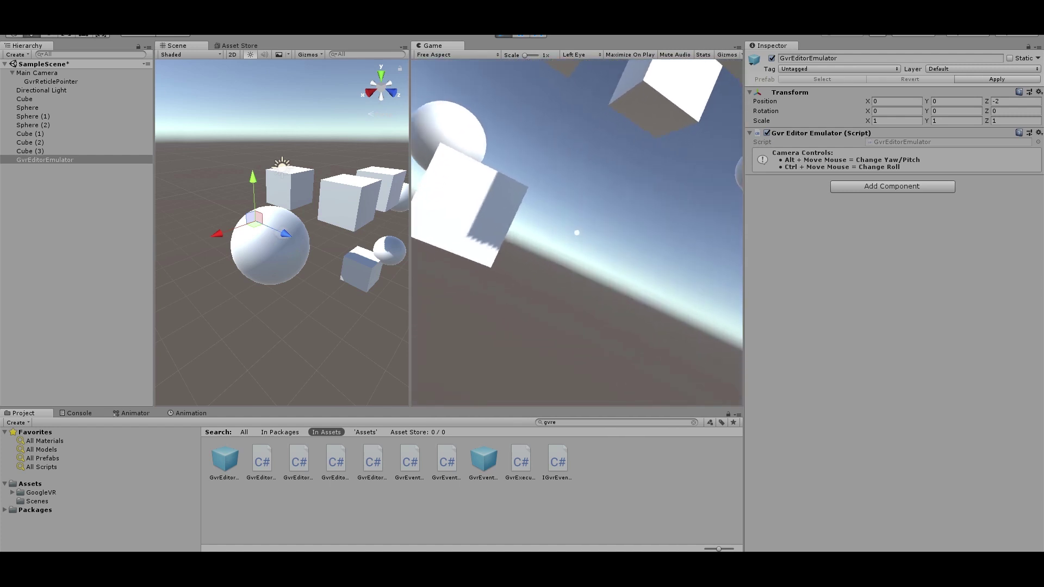
pyautogui.press('ctrl')
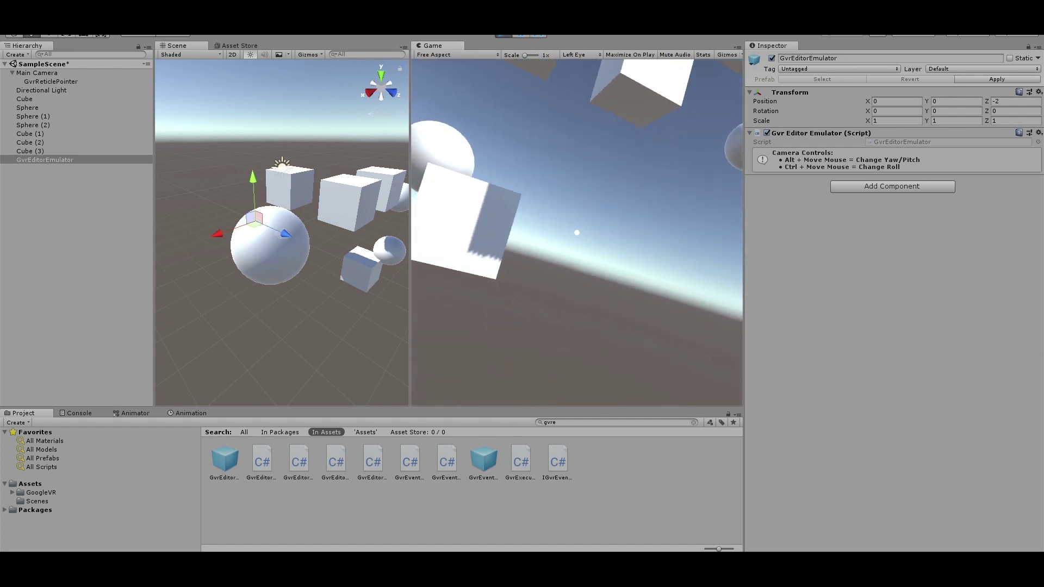
pyautogui.press('ctrl')
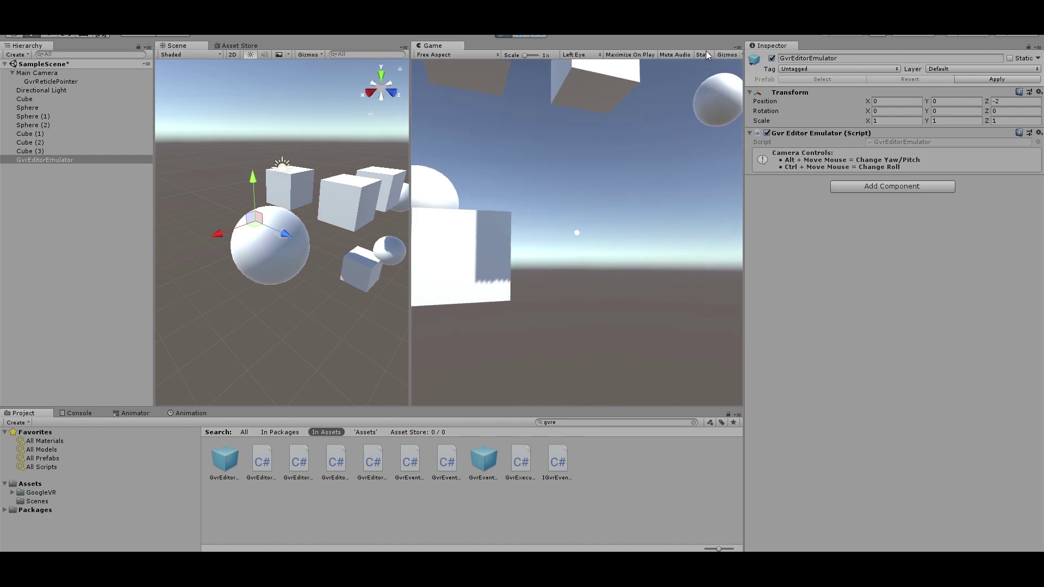
pyautogui.click(504, 35)
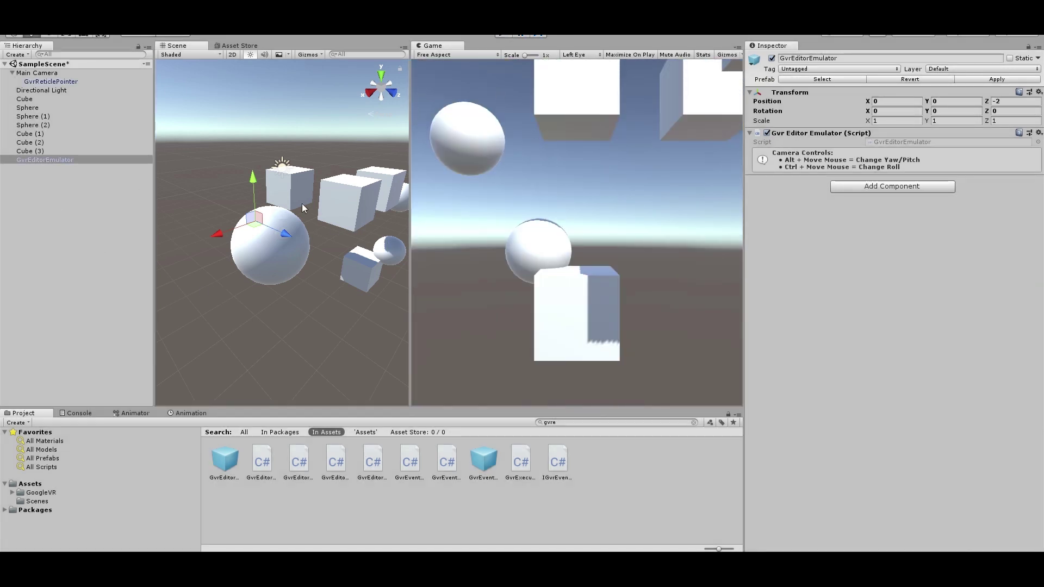
pyautogui.hotkey('alt', 'f')
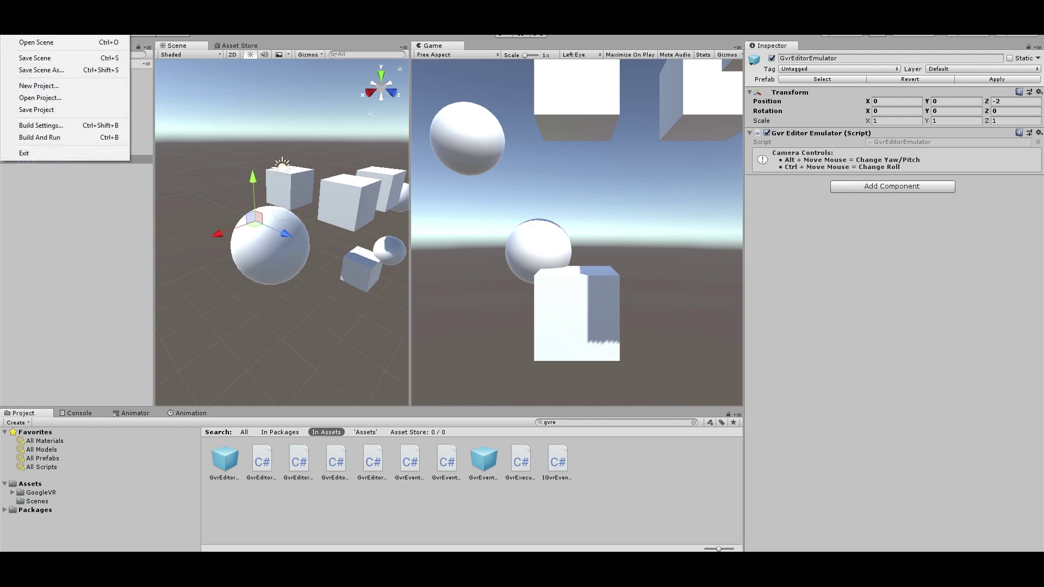
# Start an Android build from Build Settings with Scenes/SampleScene included
pyautogui.click(51, 126)
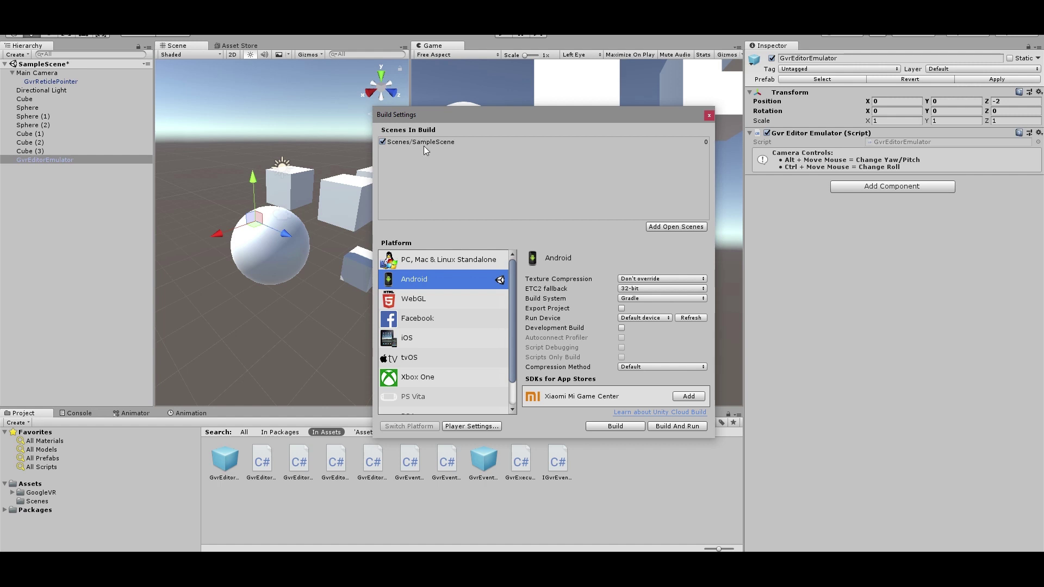
pyautogui.click(615, 427)
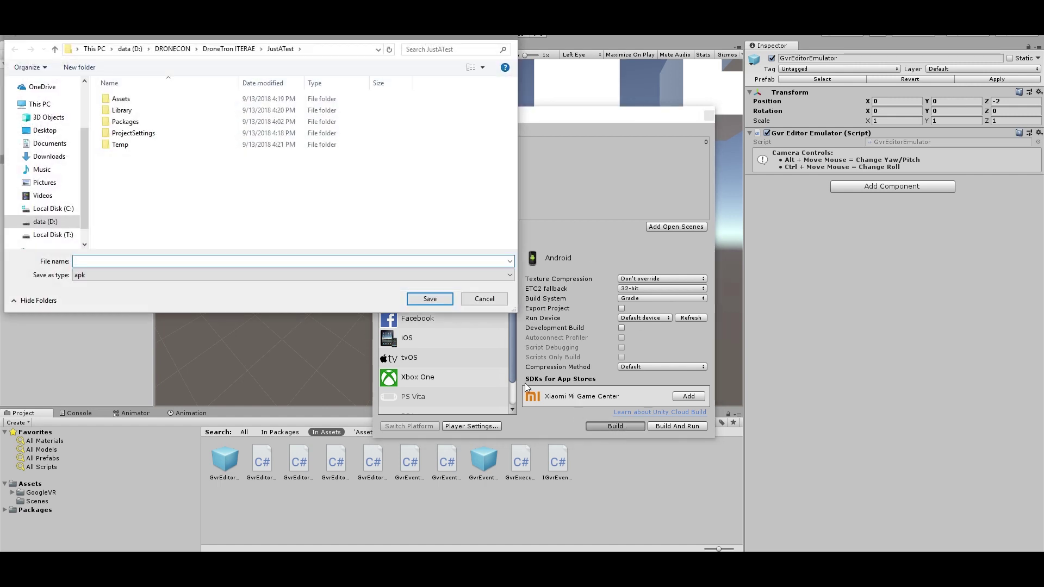
# Save the build as JustATest.apk on the Desktop
pyautogui.click(45, 131)
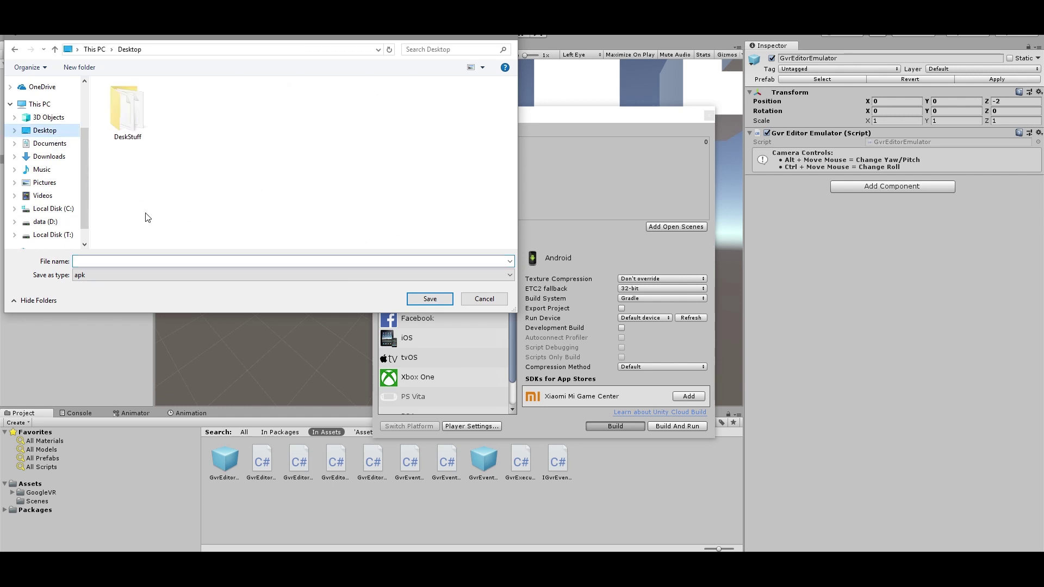
pyautogui.click(157, 262)
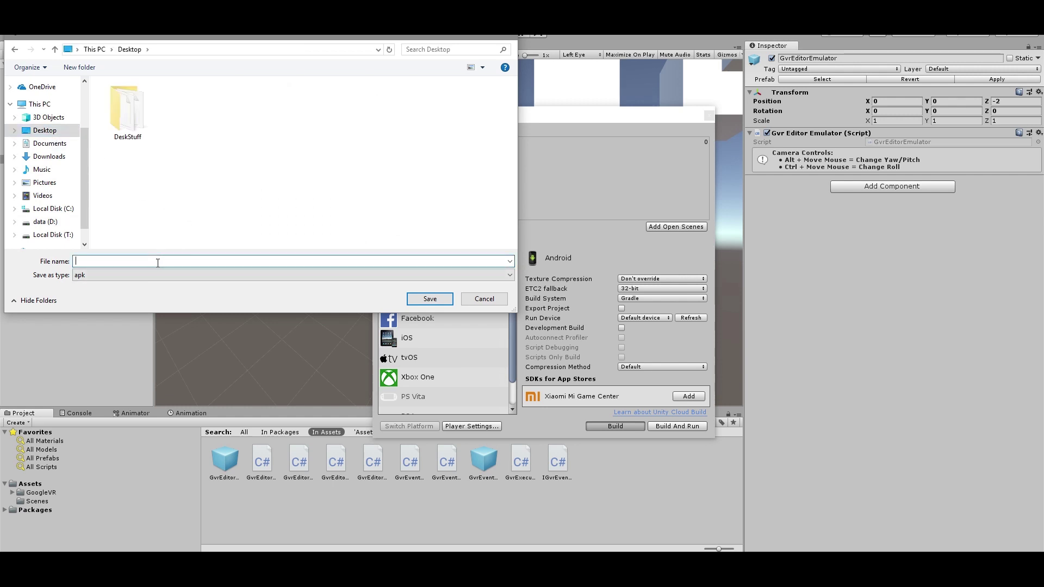
pyautogui.write('JustATest')
pyautogui.click(427, 296)
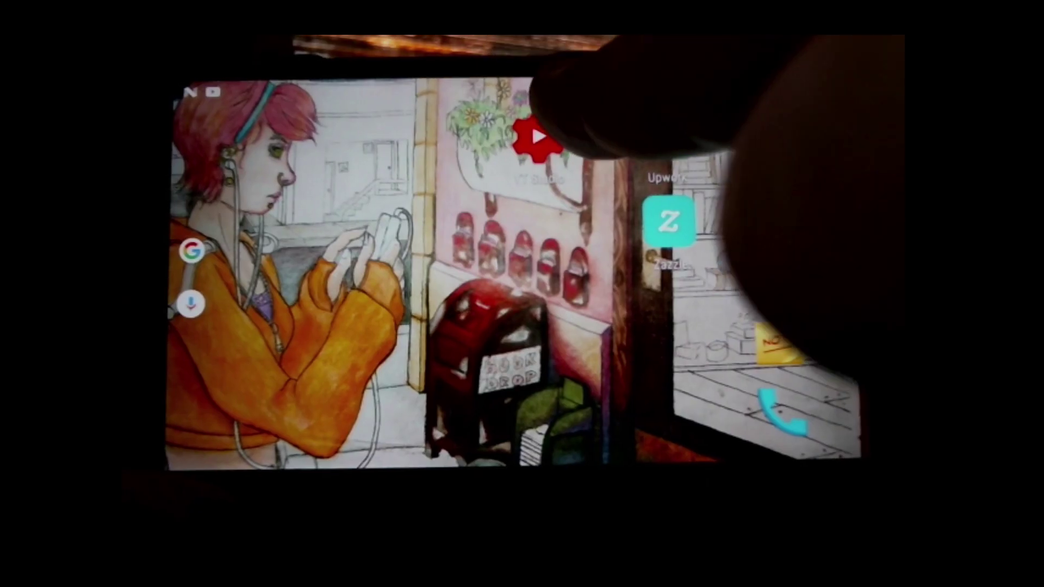
# Open the phone's USB connection options from its notification shade
pyautogui.moveTo(544, 82); pyautogui.dragTo(544, 326)
pyautogui.moveTo(701, 163); pyautogui.dragTo(702, 354)
pyautogui.moveTo(598, 380); pyautogui.dragTo(625, 229)
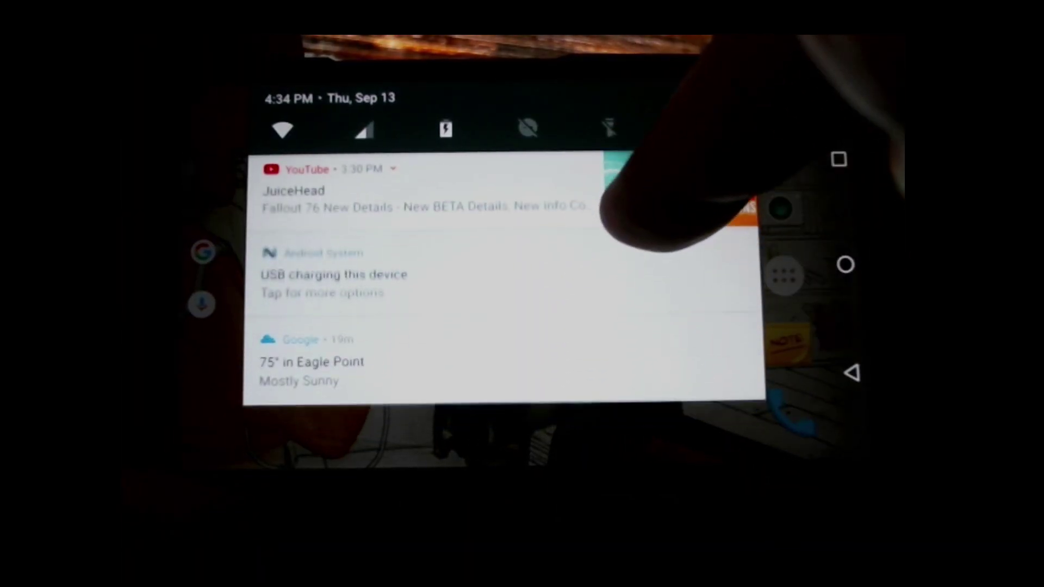
pyautogui.click(544, 283)
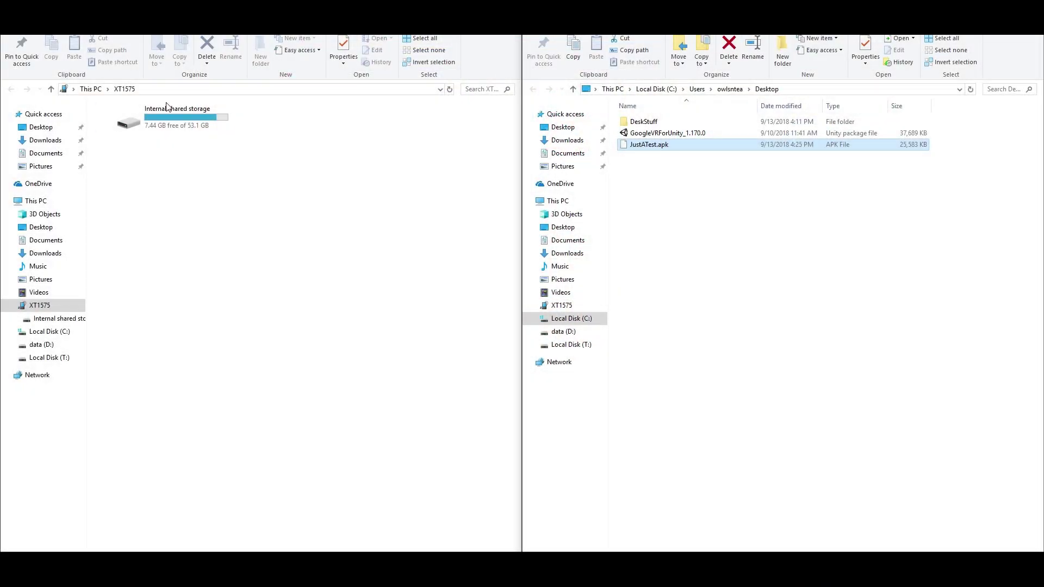
# Copy JustATest.apk from the Desktop into the phone's Internal shared storage Cardboard folder
pyautogui.click(136, 121)
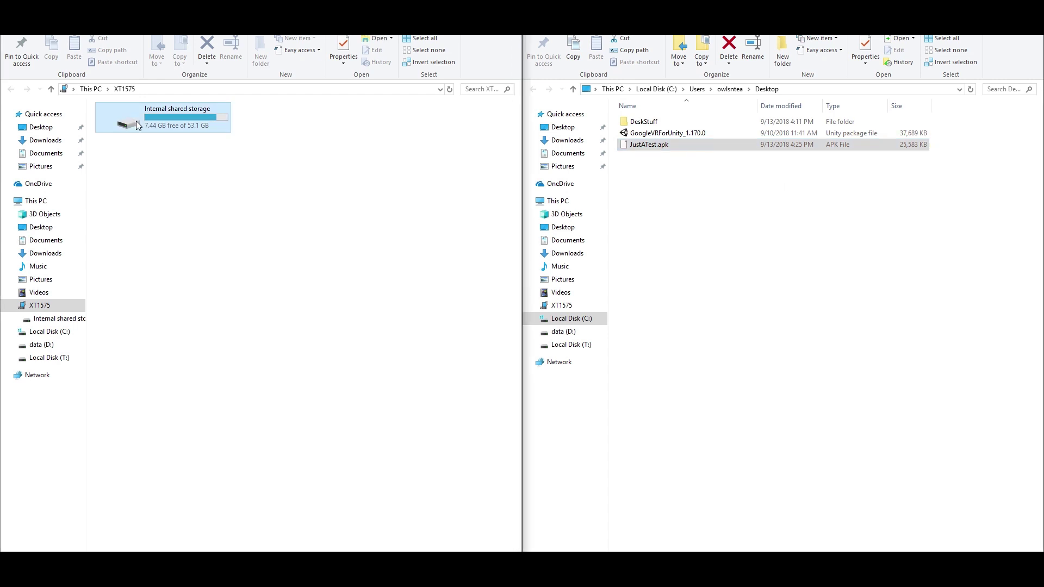
pyautogui.doubleClick(136, 121)
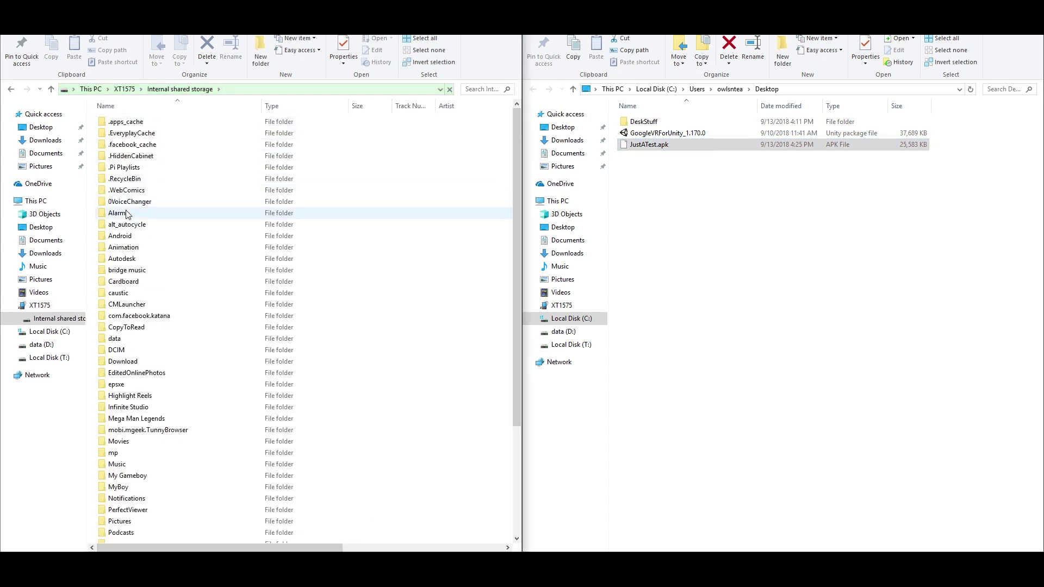
pyautogui.doubleClick(124, 281)
pyautogui.click(636, 146)
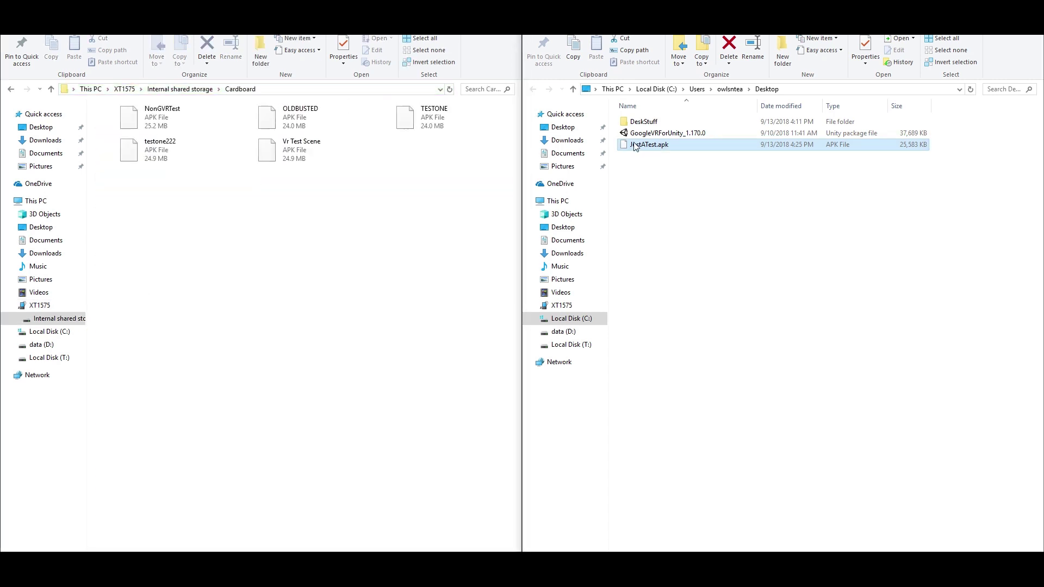
pyautogui.click(286, 295)
pyautogui.hotkey('ctrl', 'v')
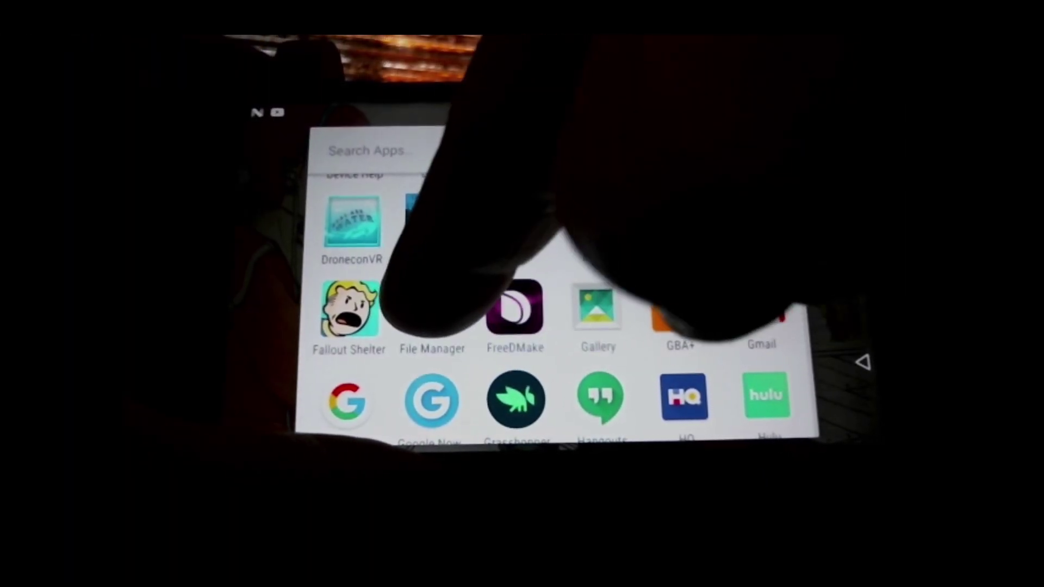
# Open JustATest.apk from the Cardboard folder in the phone's File Manager to install it
pyautogui.click(433, 313)
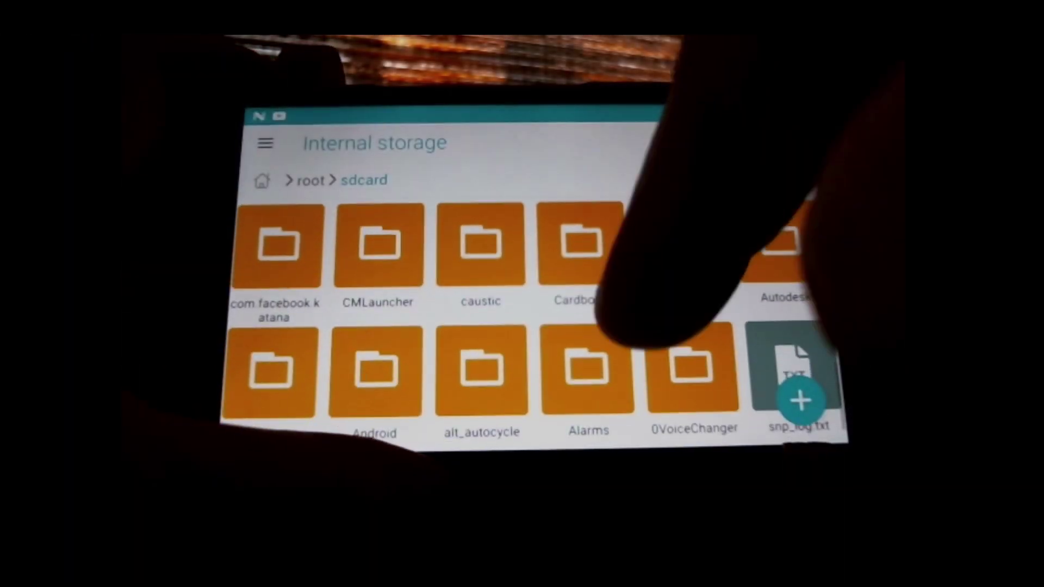
pyautogui.click(580, 242)
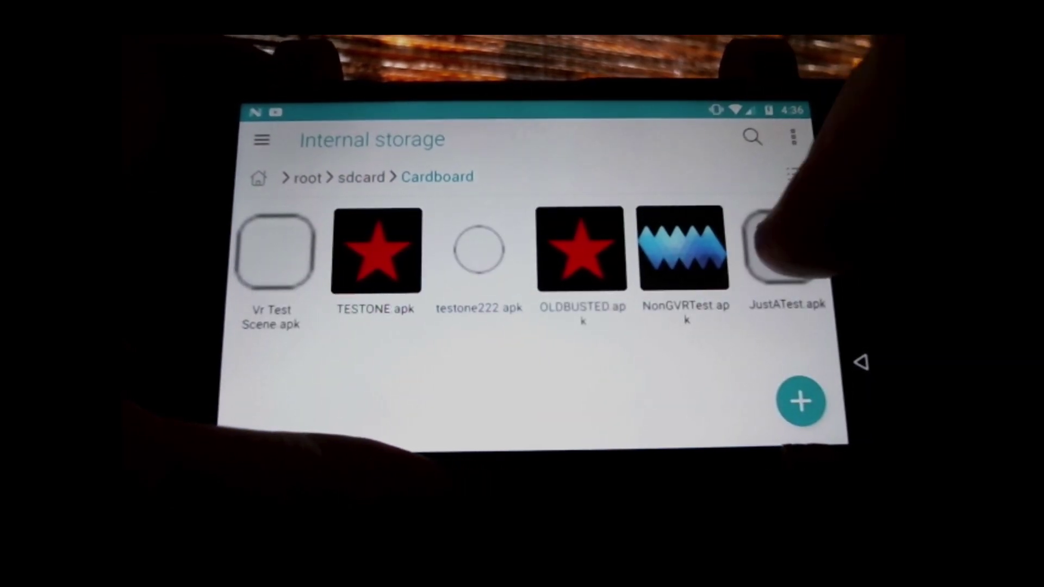
pyautogui.click(780, 249)
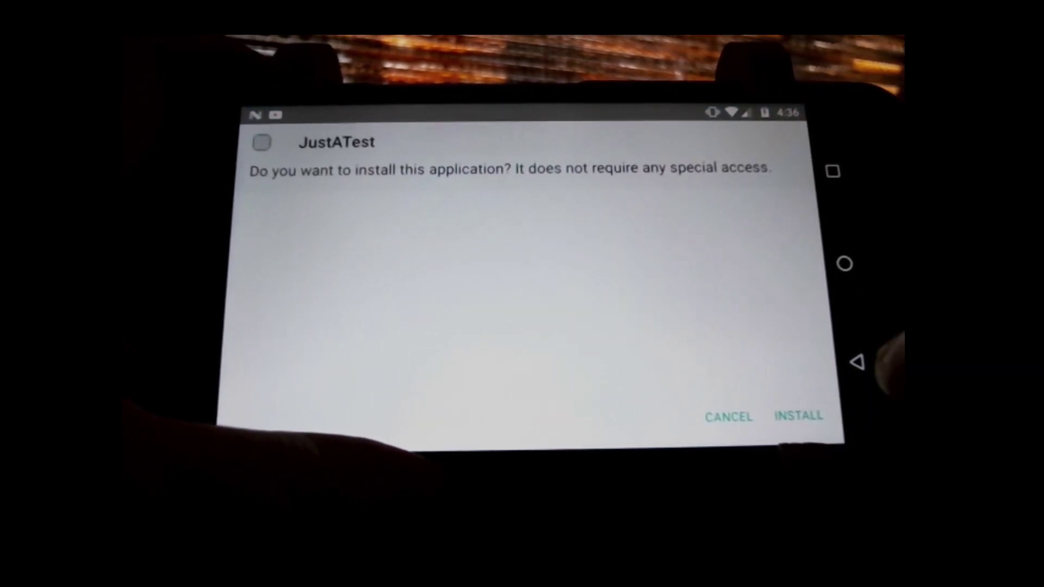